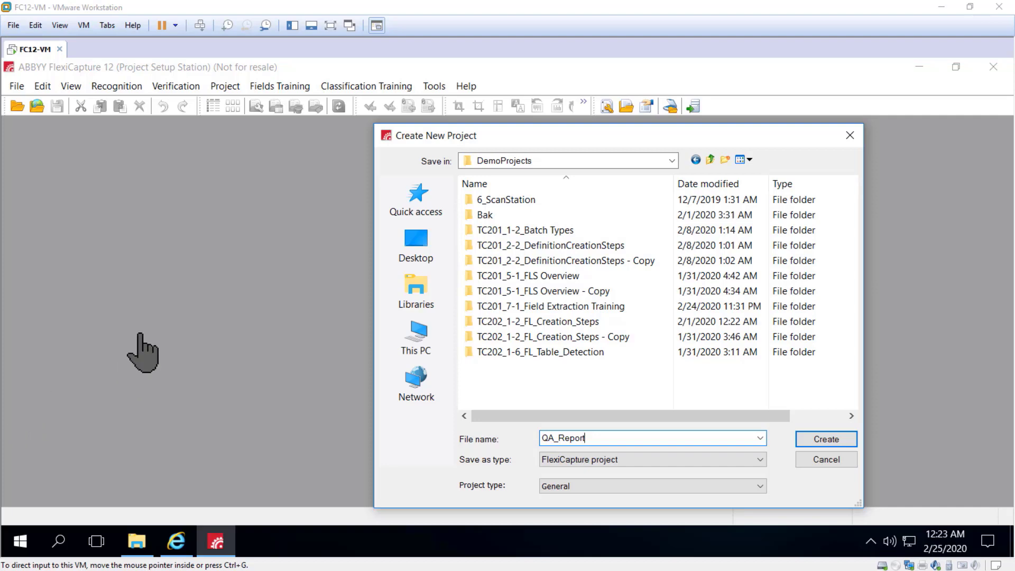
# Create the new General project named QA_Report in the DemoProjects folder.
pyautogui.click(836, 436)
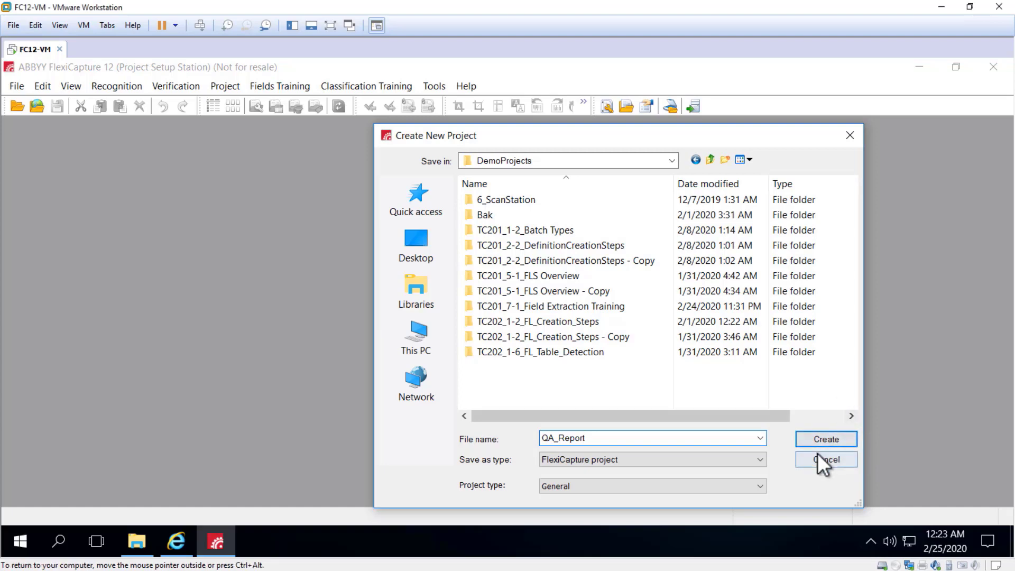
pyautogui.click(817, 439)
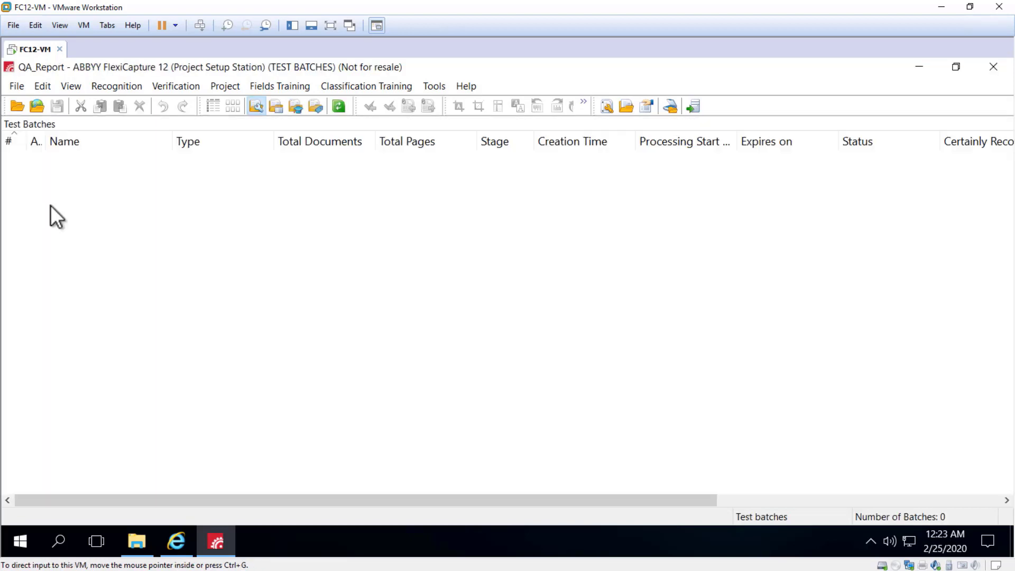
# Open the project's document definitions list and start a new document definition.
pyautogui.click(226, 86)
pyautogui.click(246, 109)
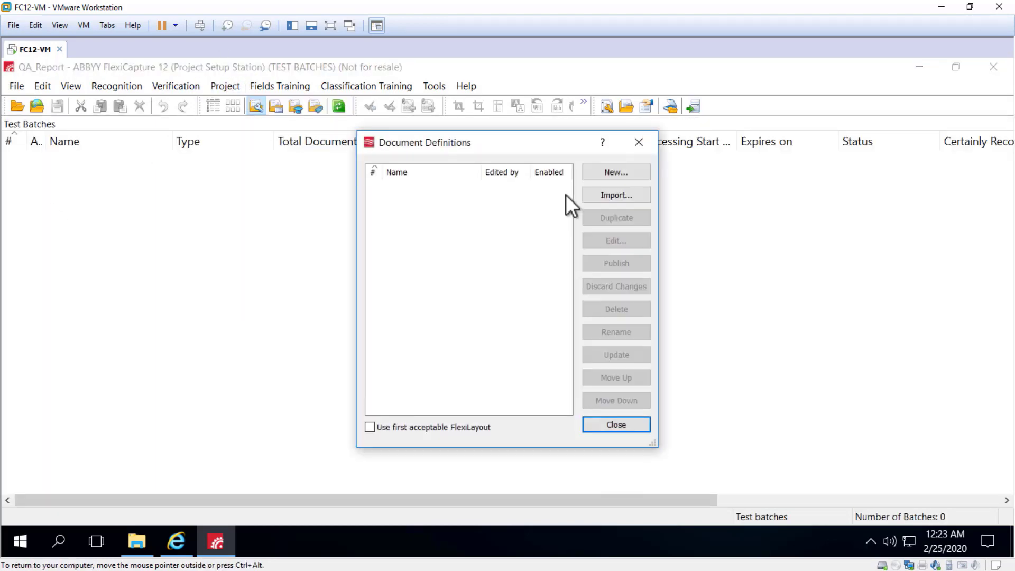
pyautogui.click(622, 175)
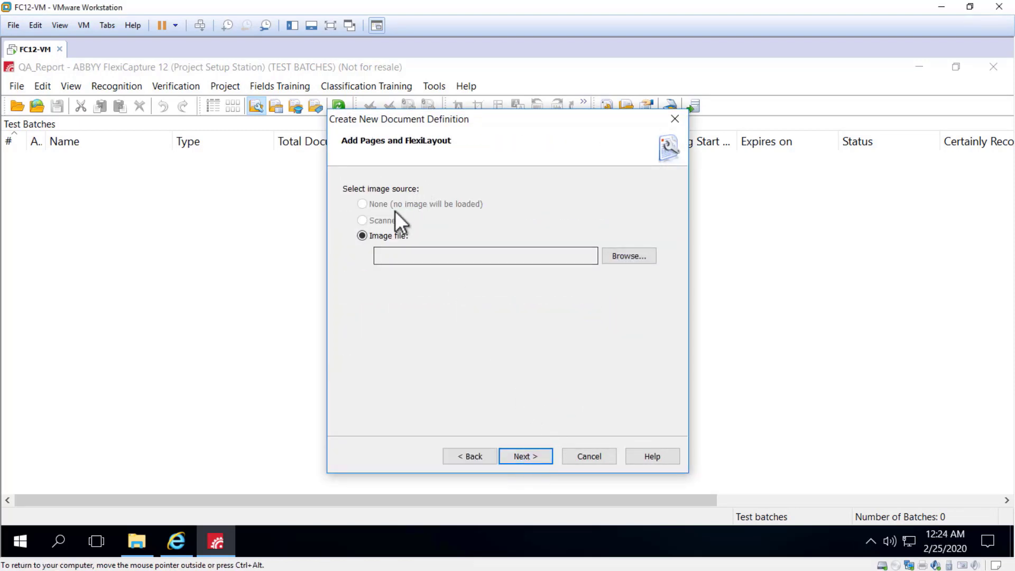
# Load left_1.tif from the TC201_7-1_Field Extraction Training\Left folder as the definition's image file and continue.
pyautogui.click(654, 256)
pyautogui.hotkey('ctrl', 'v')
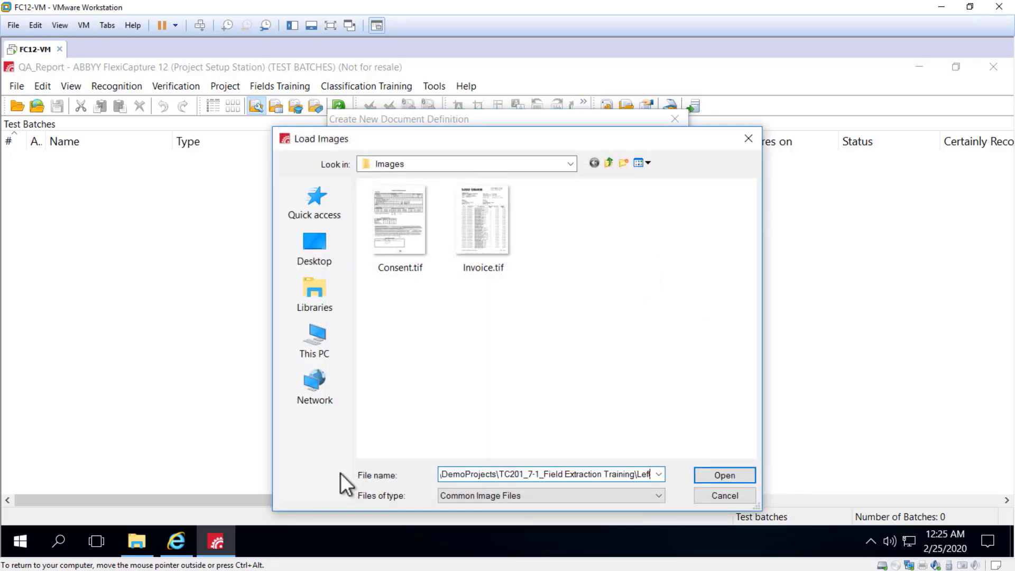
pyautogui.press('Return')
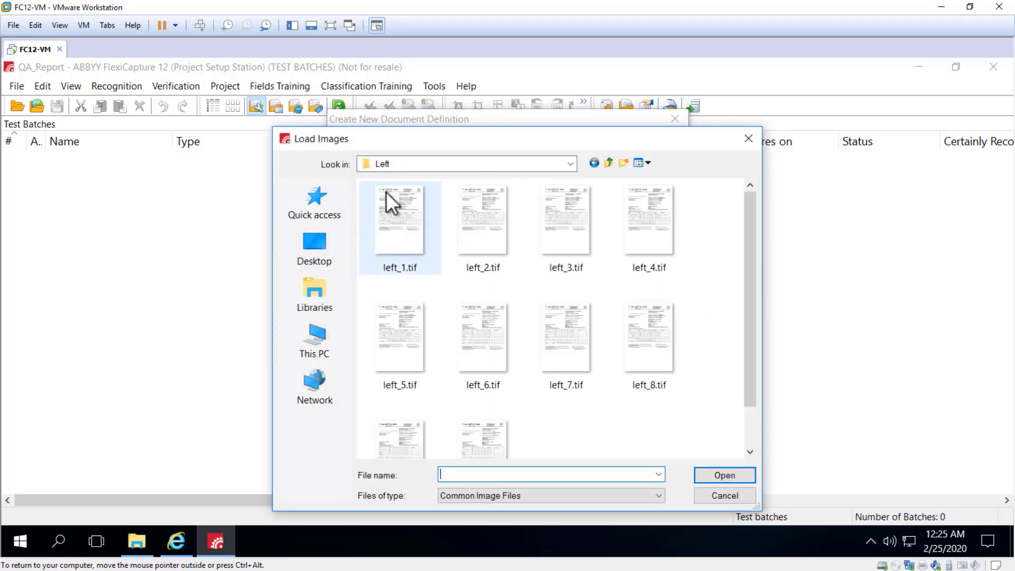
pyautogui.click(395, 211)
pyautogui.doubleClick(395, 211)
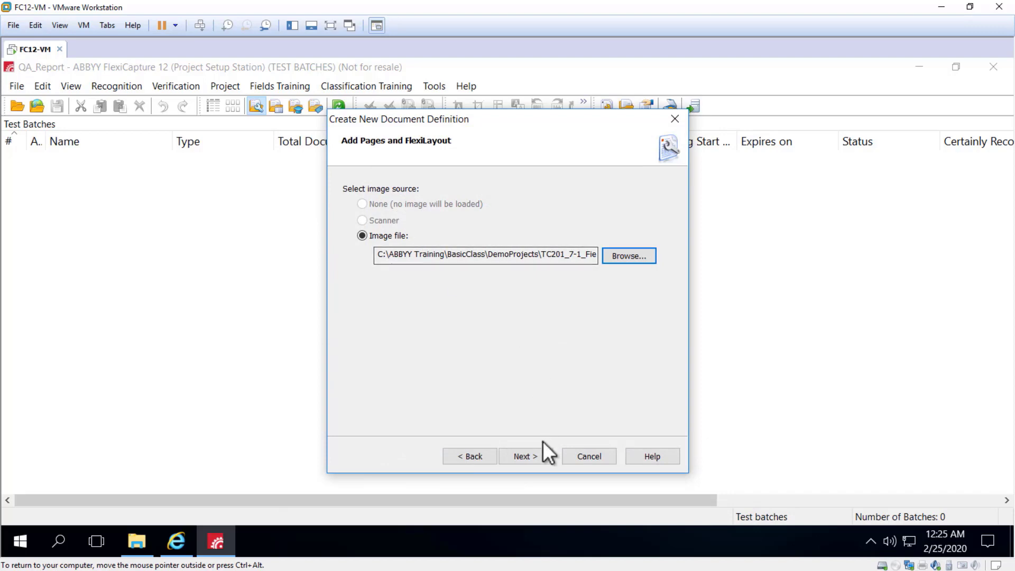
pyautogui.click(526, 456)
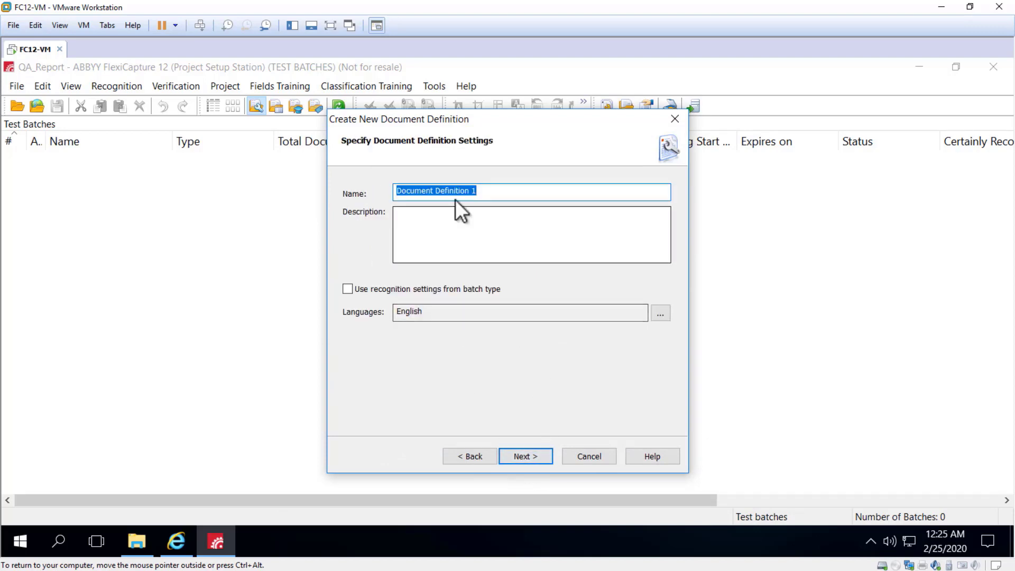
# Name the document definition QA_Report and finish the wizard with the default field types.
pyautogui.write('QA_Re')
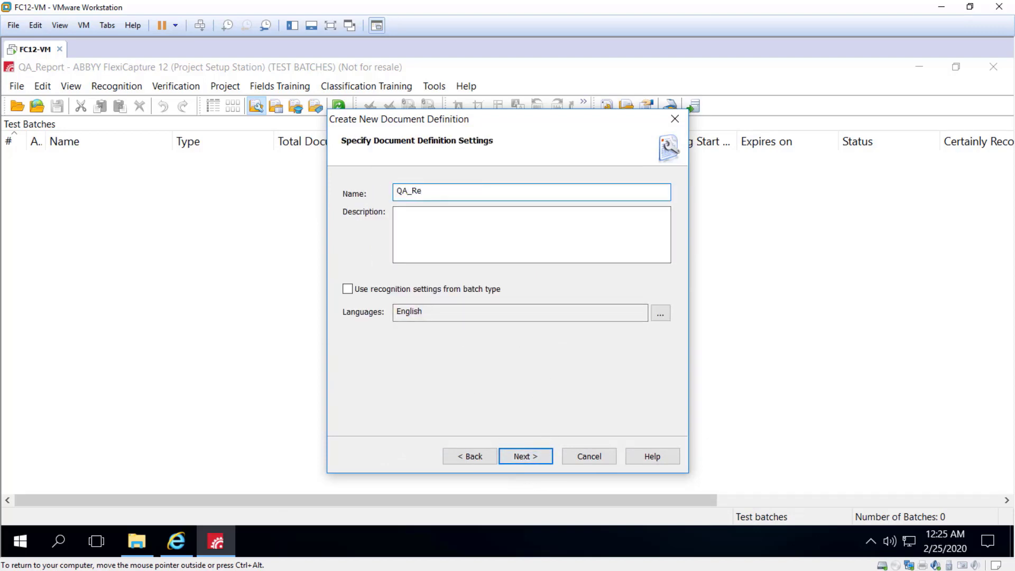
pyautogui.write('port')
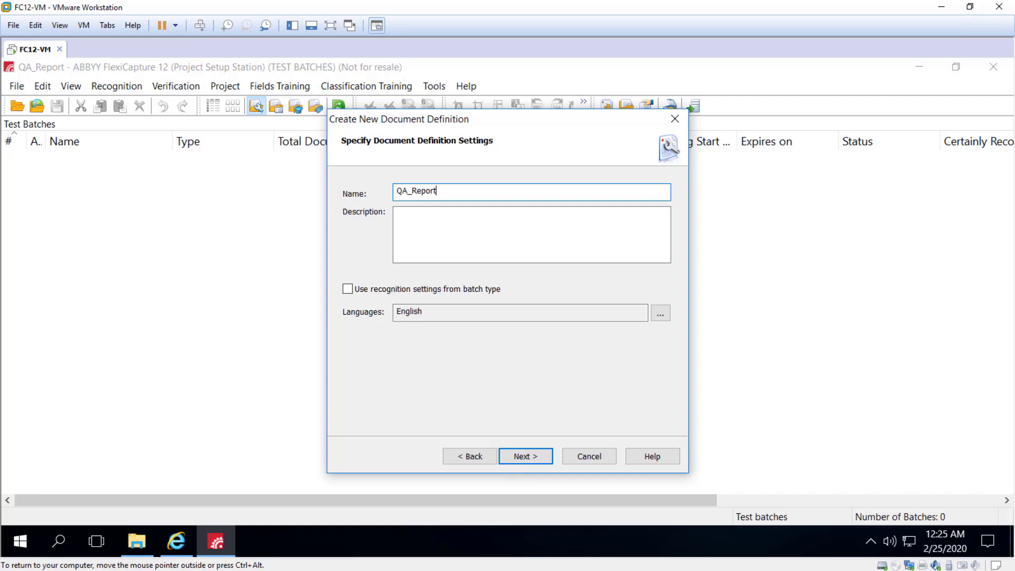
pyautogui.click(520, 456)
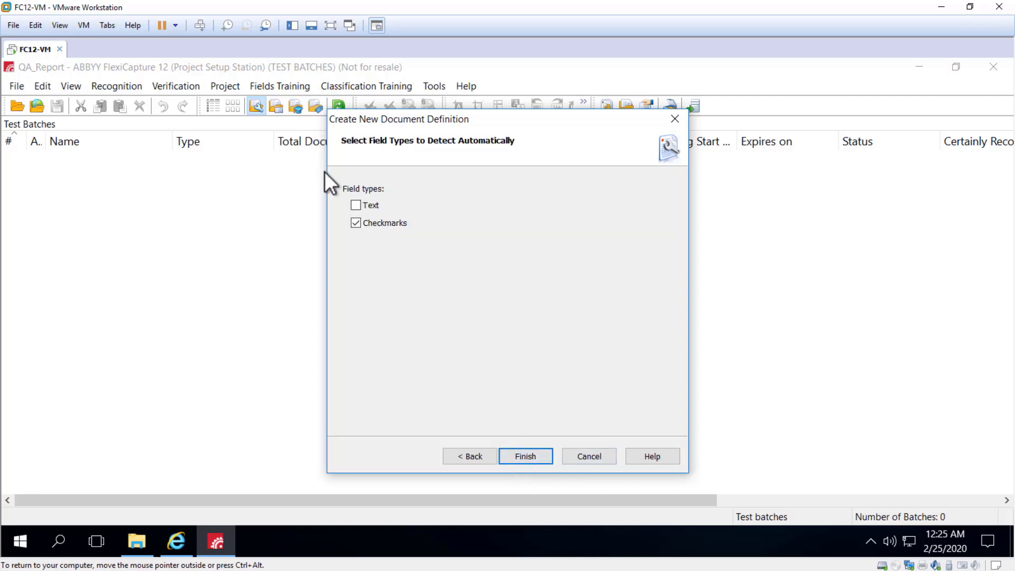
pyautogui.click(518, 455)
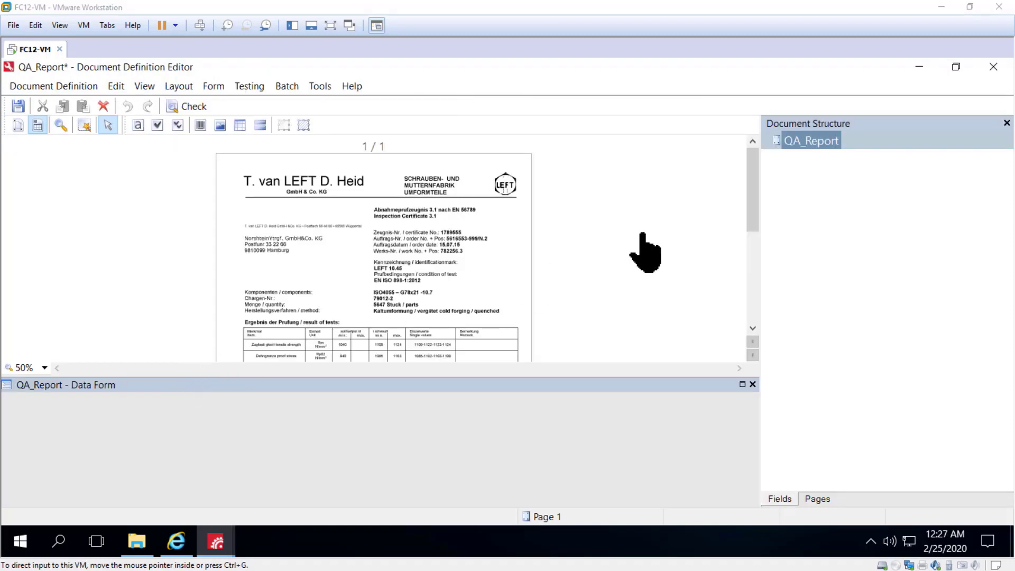
# Create a text field in the QA_Report section and name it OrderNumber.
pyautogui.rightClick(795, 141)
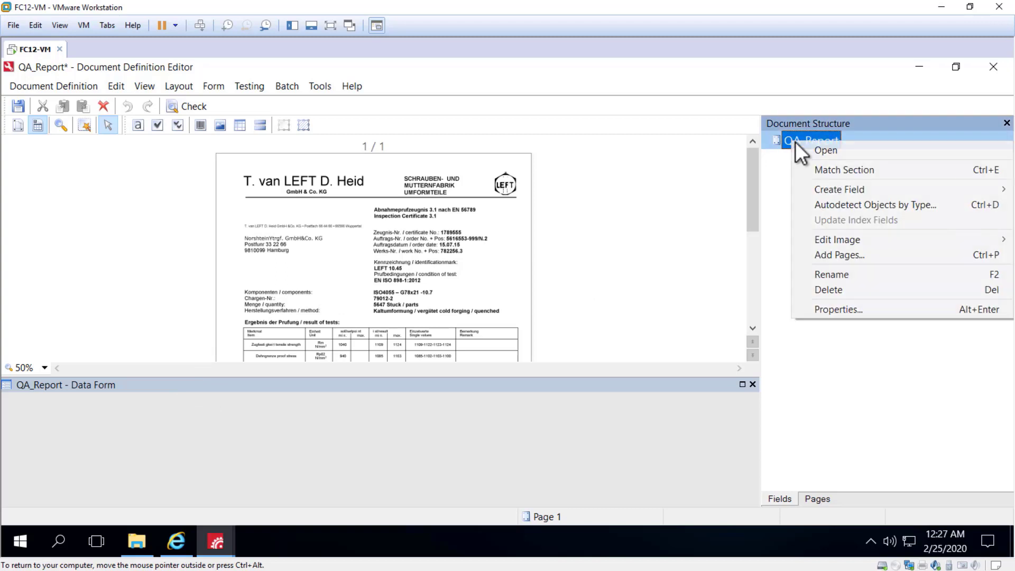
pyautogui.moveTo(840, 189)
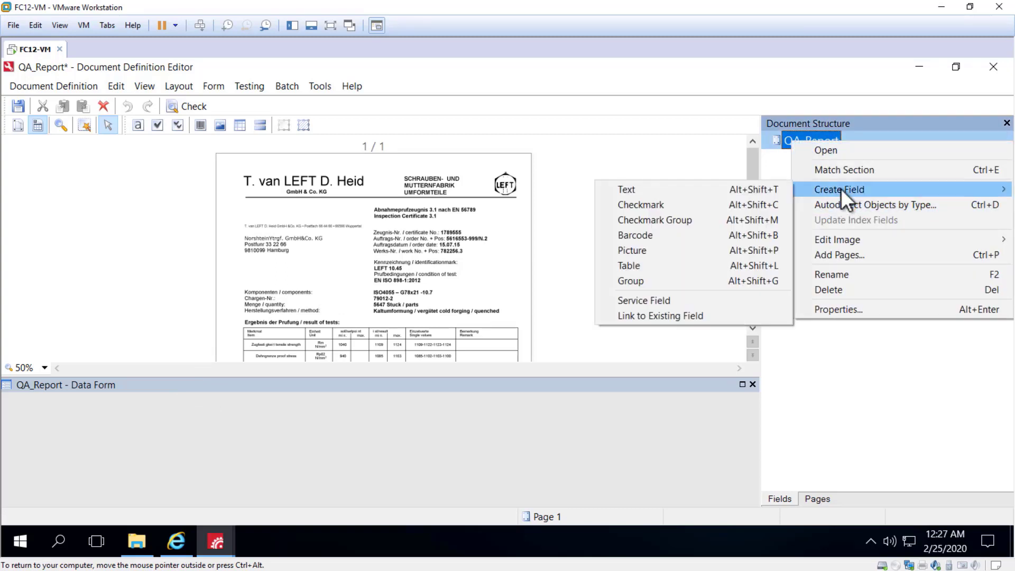
pyautogui.click(624, 189)
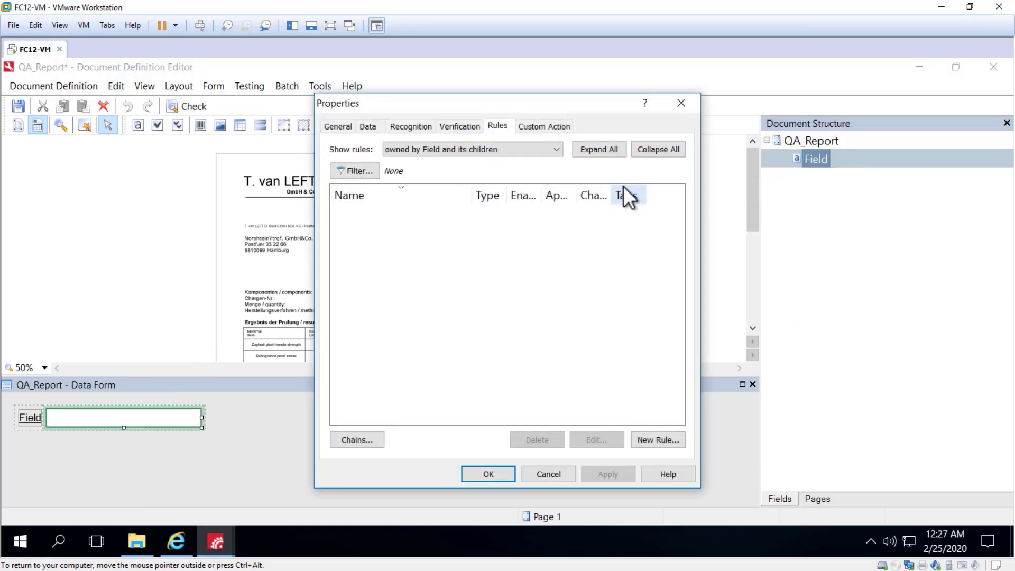
pyautogui.click(341, 127)
pyautogui.write('Or')
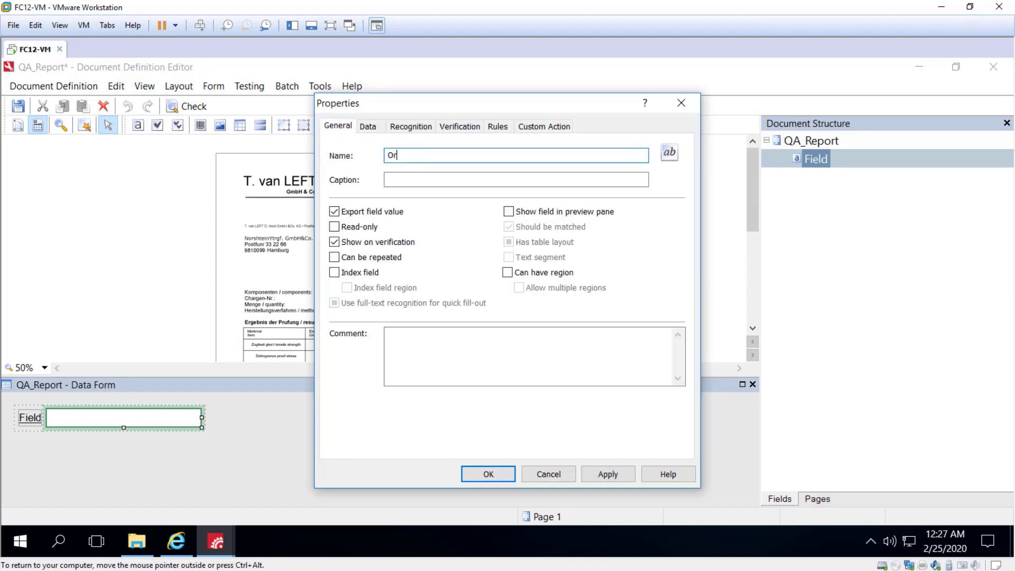
pyautogui.write('derNumber')
pyautogui.click(489, 474)
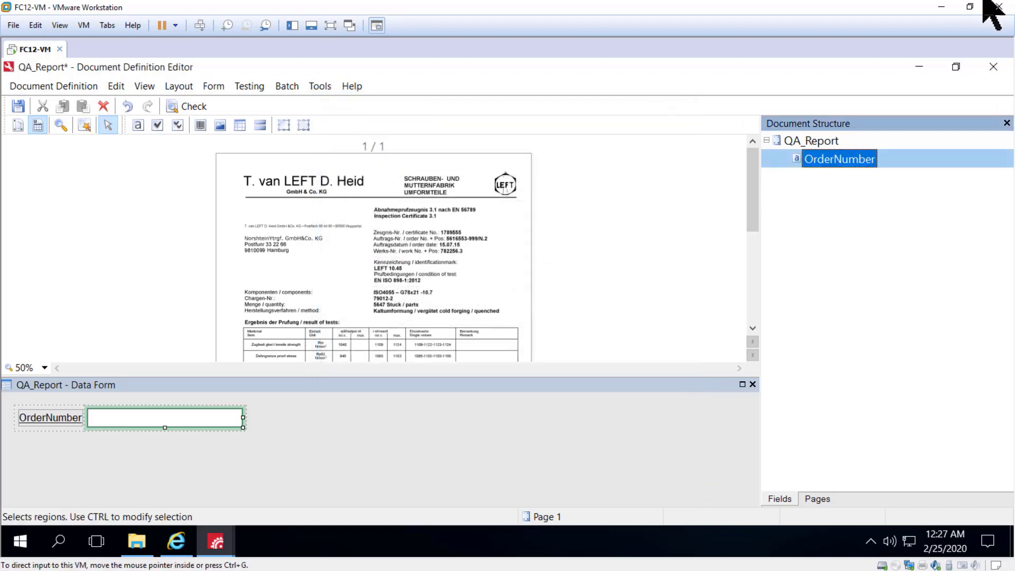
# Create a second text field in the QA_Report section named OrderDate.
pyautogui.rightClick(829, 140)
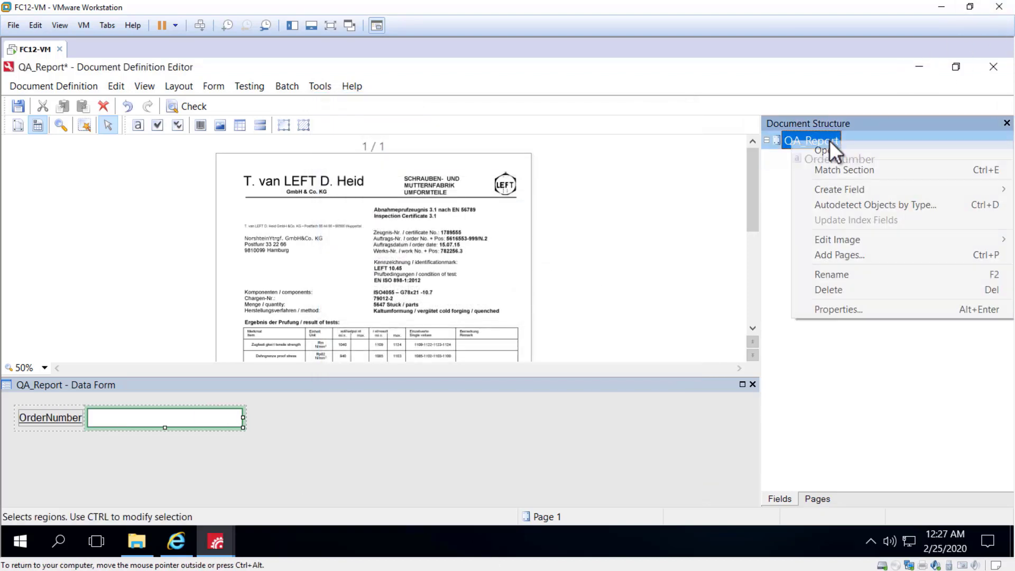
pyautogui.moveTo(845, 189)
pyautogui.click(659, 189)
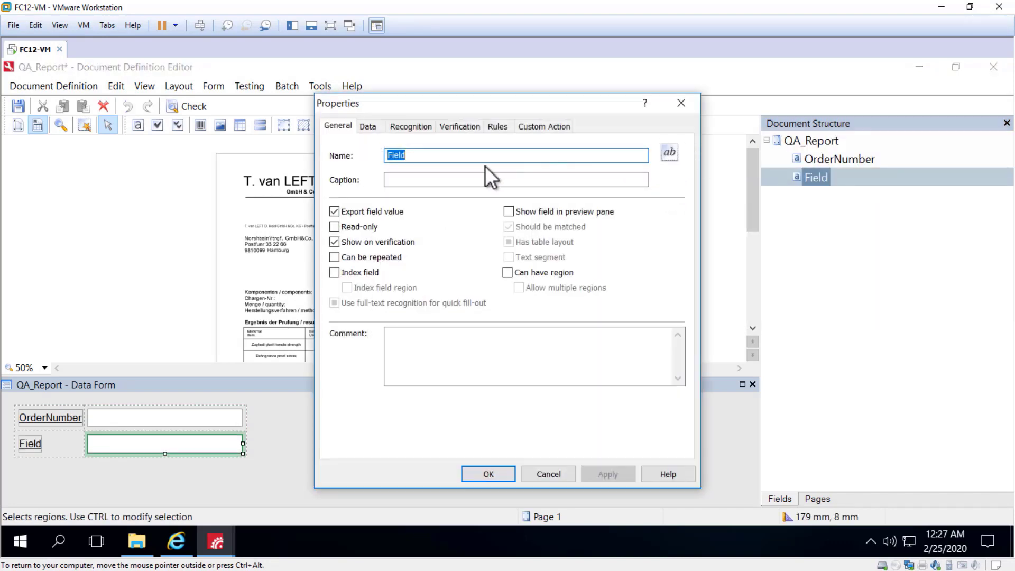
pyautogui.write('OrderDate')
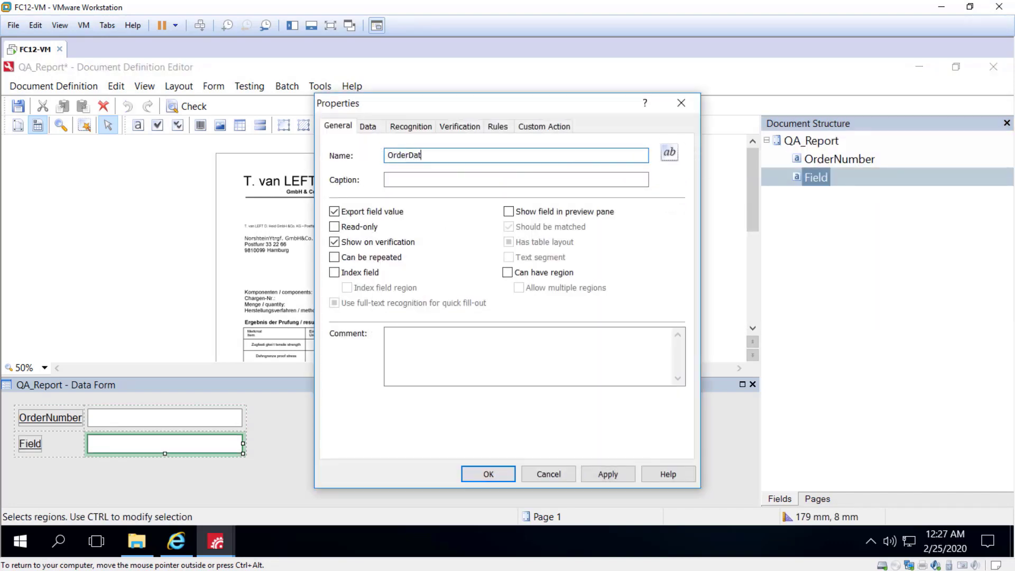
pyautogui.click(601, 473)
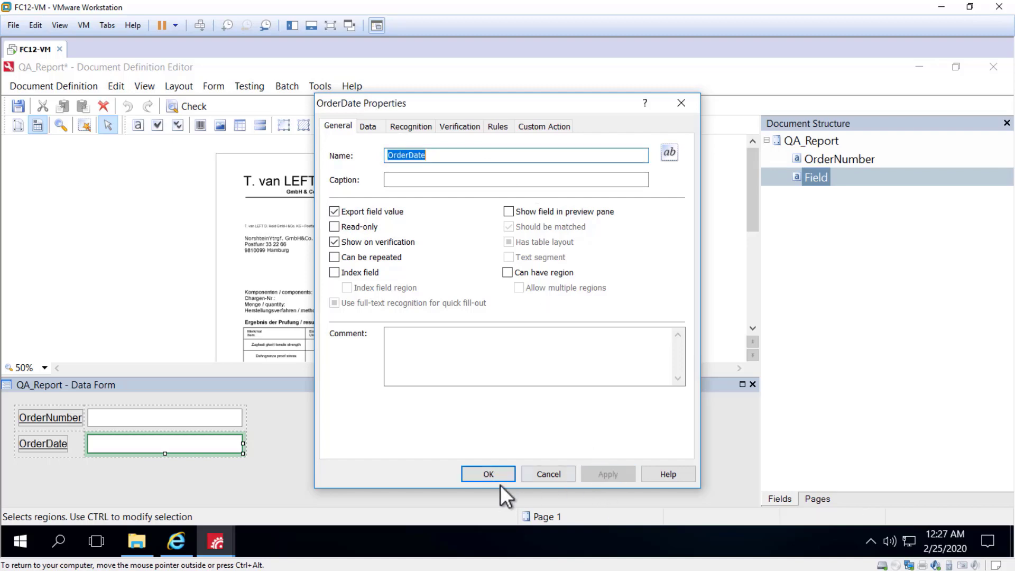
pyautogui.click(481, 475)
# Select both OrderNumber and OrderDate and enable Can have region in their shared properties.
pyautogui.moveTo(836, 188); pyautogui.dragTo(833, 161)
pyautogui.rightClick(832, 160)
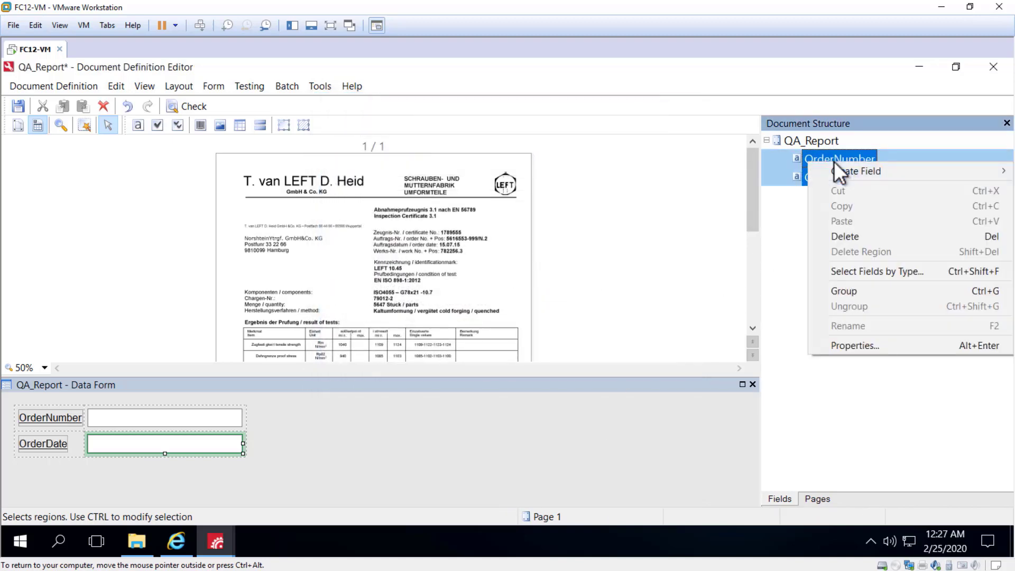
pyautogui.click(857, 344)
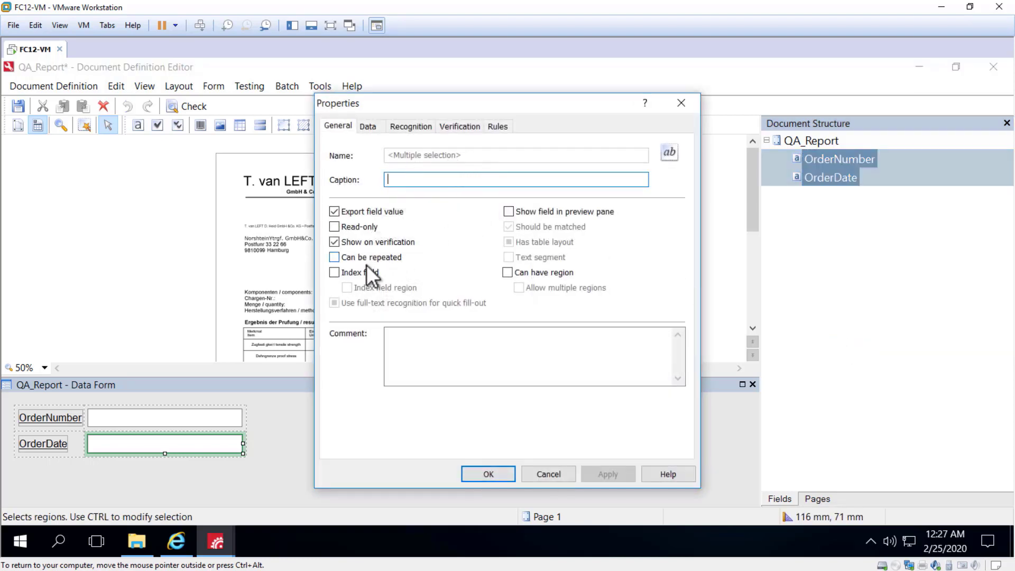
pyautogui.click(507, 272)
pyautogui.click(607, 474)
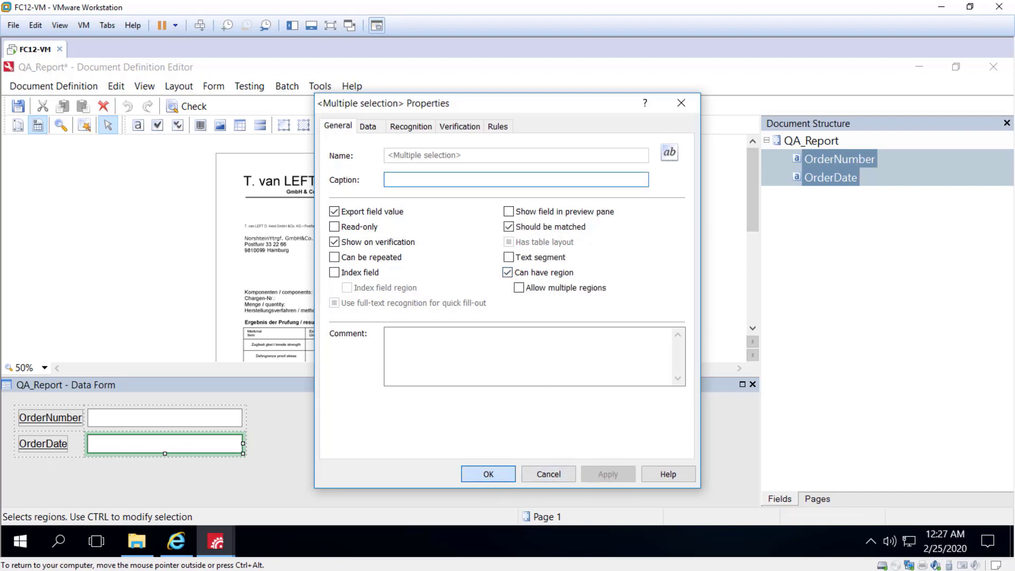
pyautogui.click(488, 474)
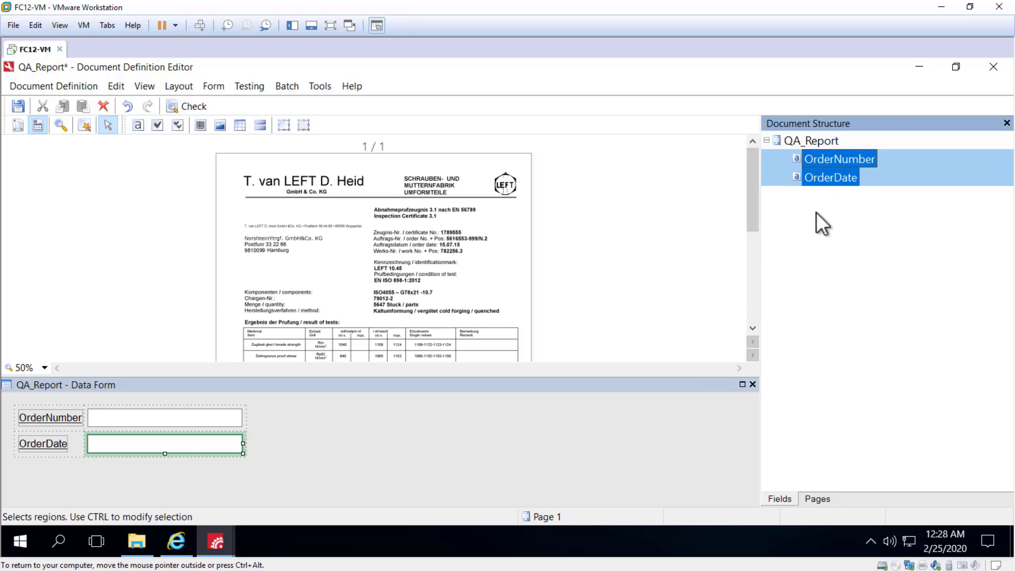
# Enable Allow field location training in the QA_Report section properties, accepting the warning.
pyautogui.rightClick(807, 139)
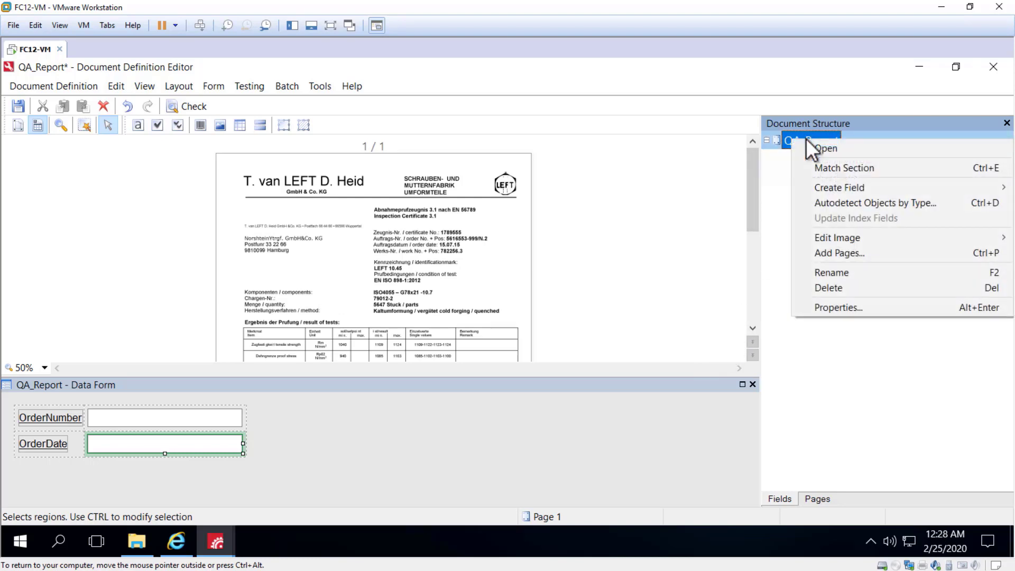
pyautogui.click(858, 307)
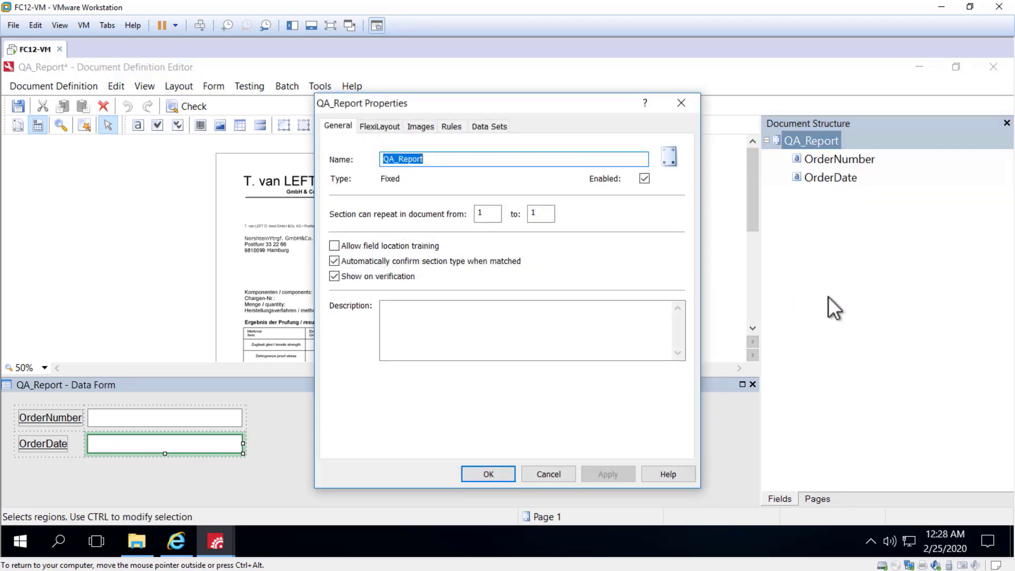
pyautogui.click(341, 245)
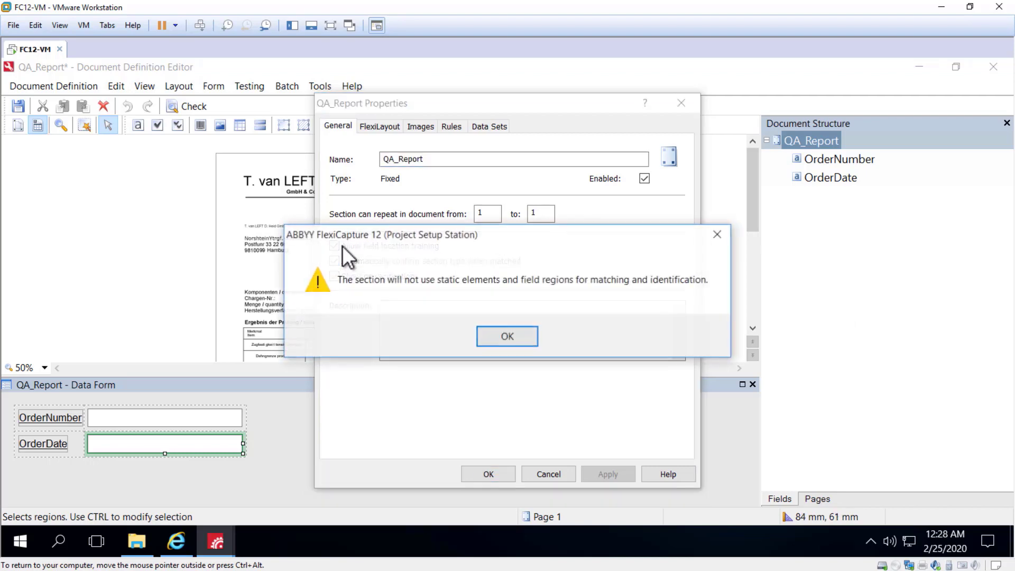
pyautogui.click(507, 337)
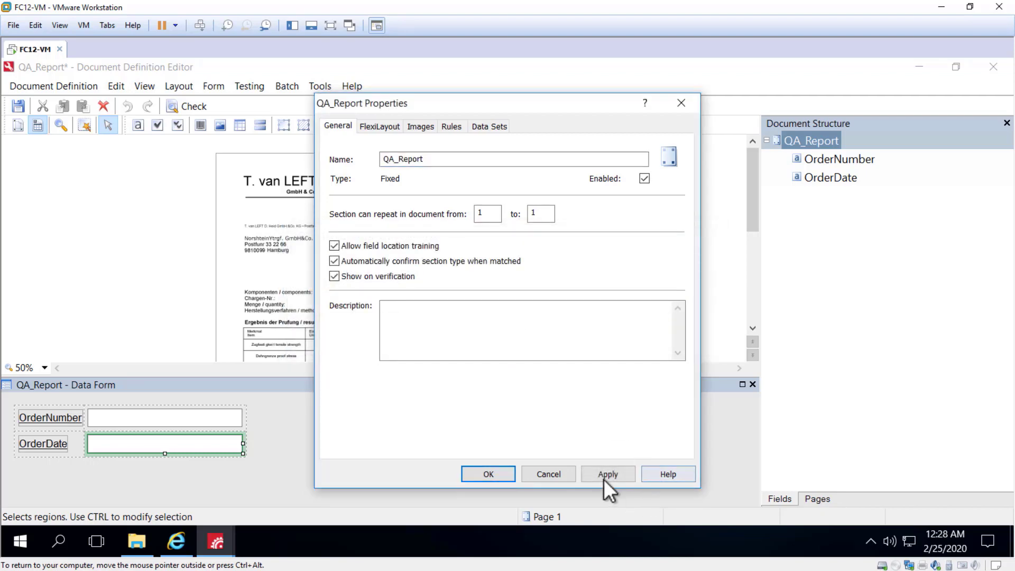
pyautogui.click(604, 474)
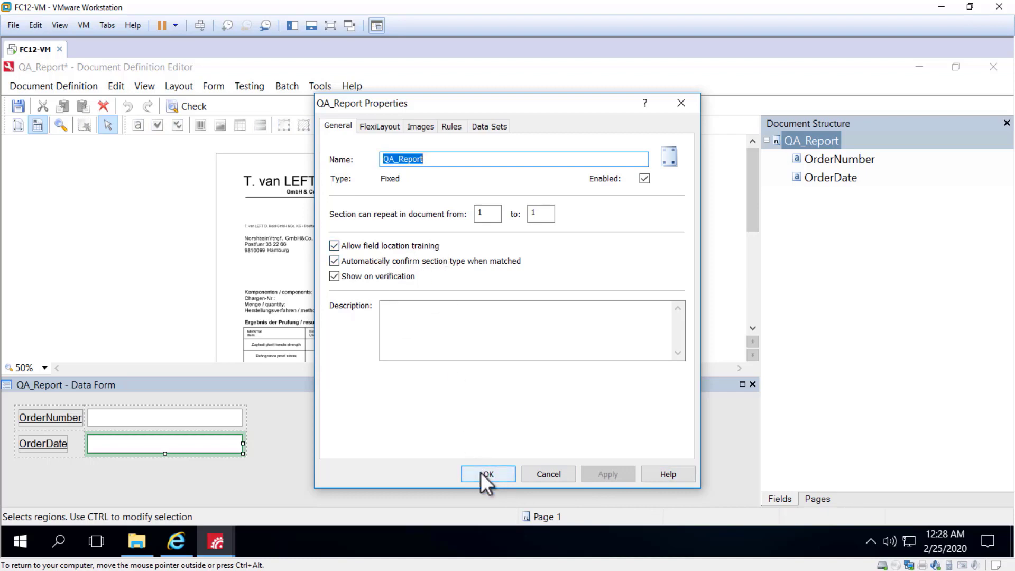
pyautogui.click(482, 473)
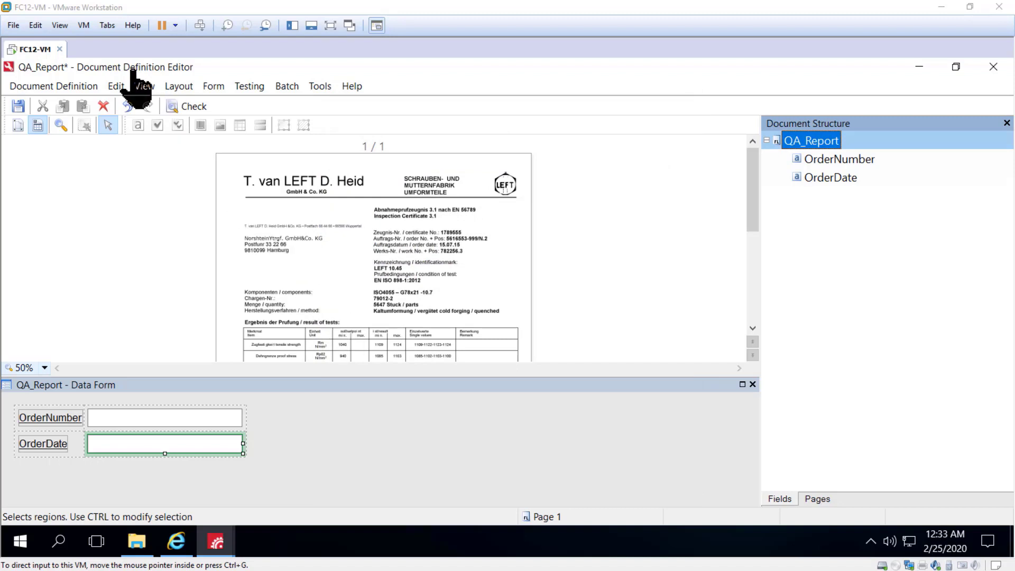
# Save the document definition and close the Document Definition Editor.
pyautogui.click(17, 107)
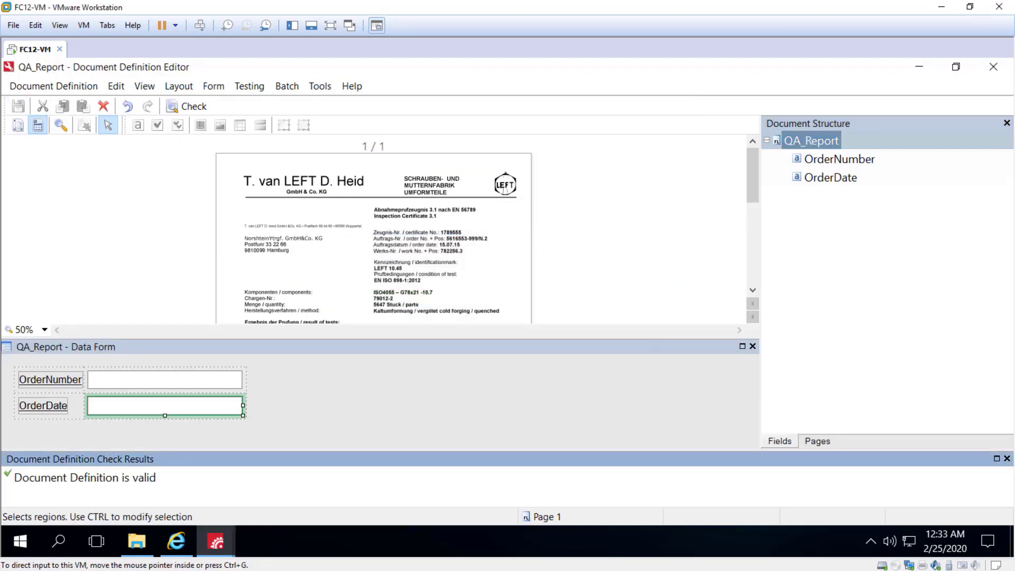
pyautogui.click(993, 68)
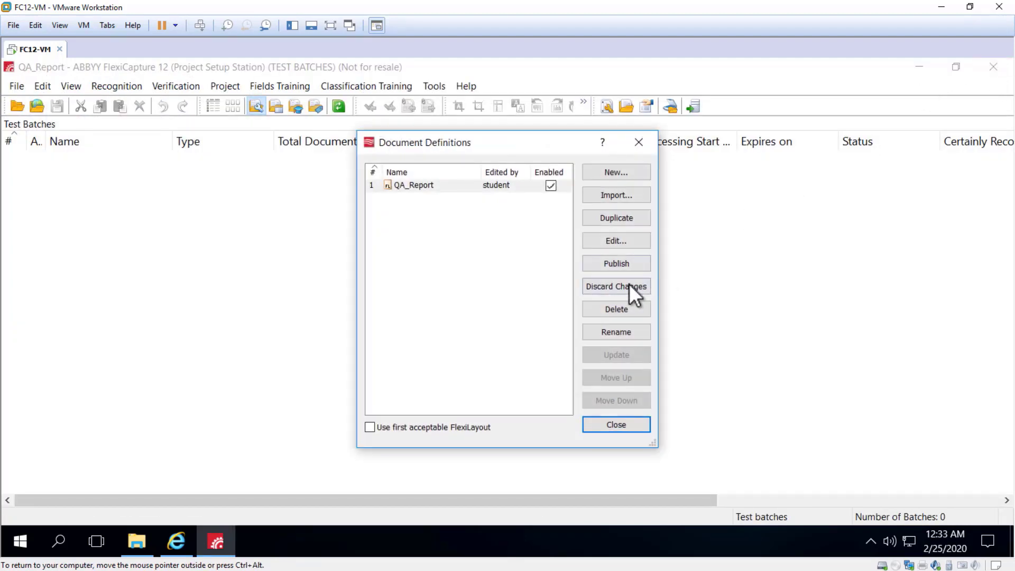
# Publish the QA_Report document definition and close the document definitions list.
pyautogui.click(627, 263)
pyautogui.click(481, 335)
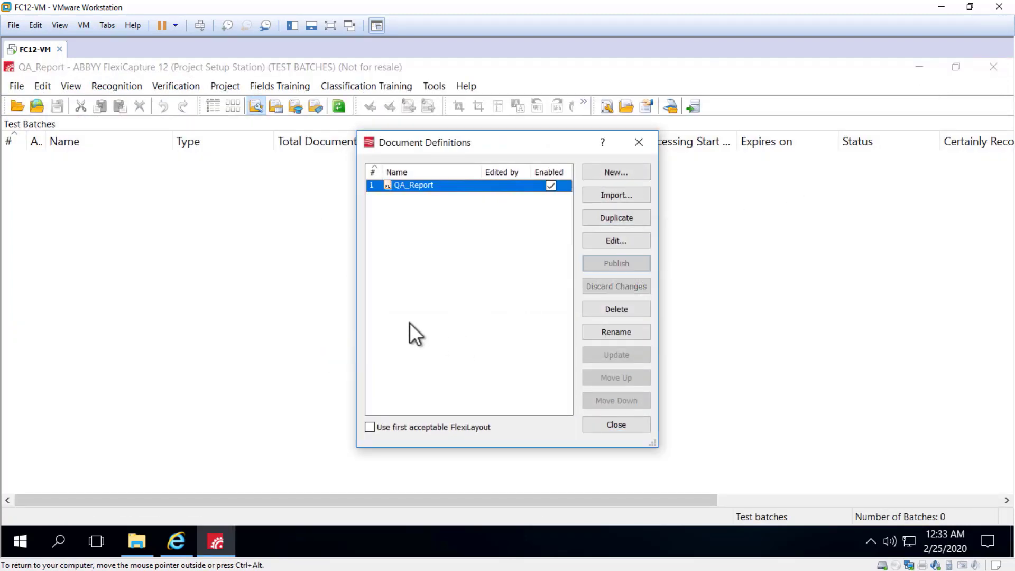
pyautogui.click(629, 422)
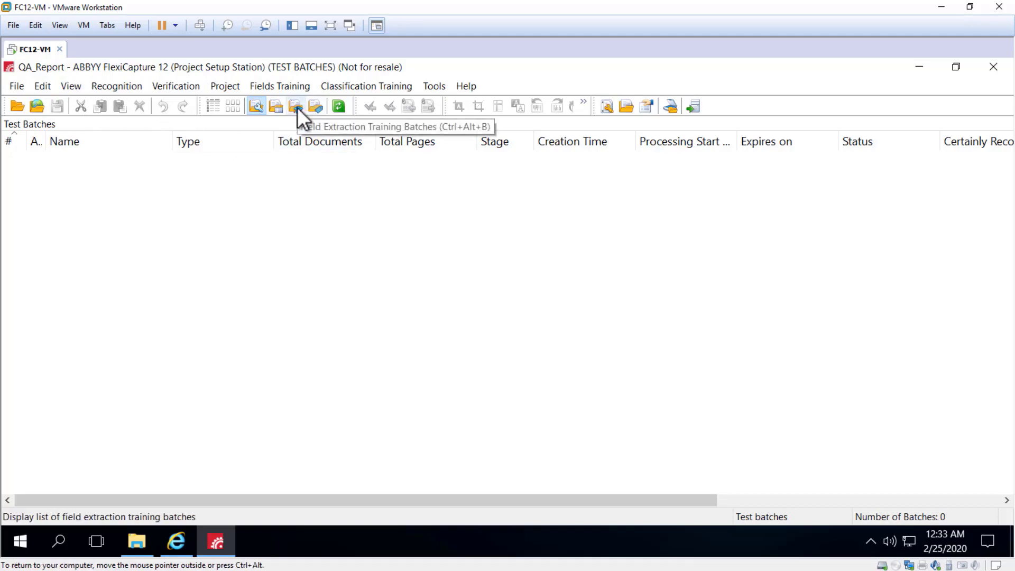
# Create a new field extraction training batch for the QA_Report section using the Default variant.
pyautogui.click(63, 87)
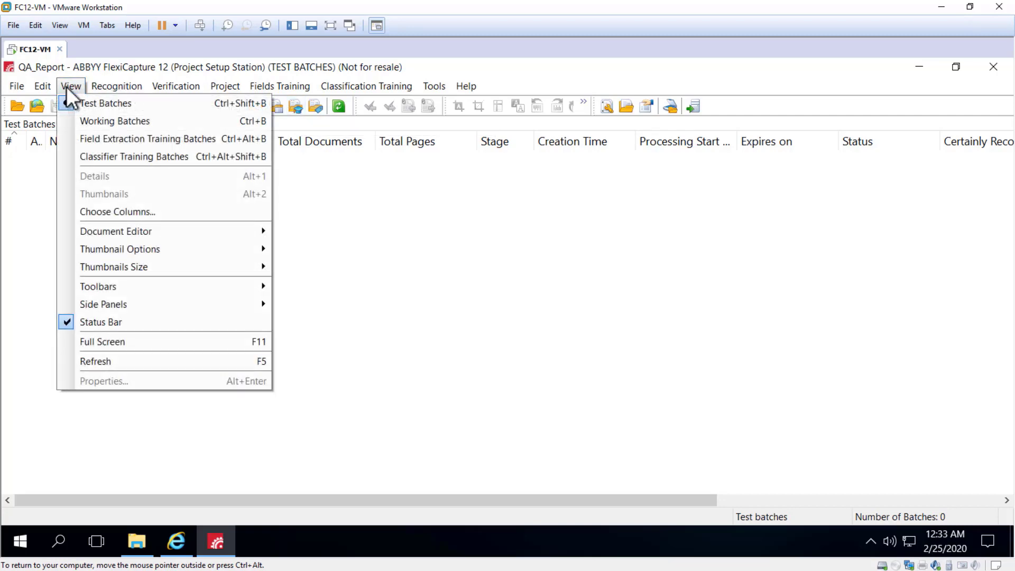
pyautogui.click(164, 139)
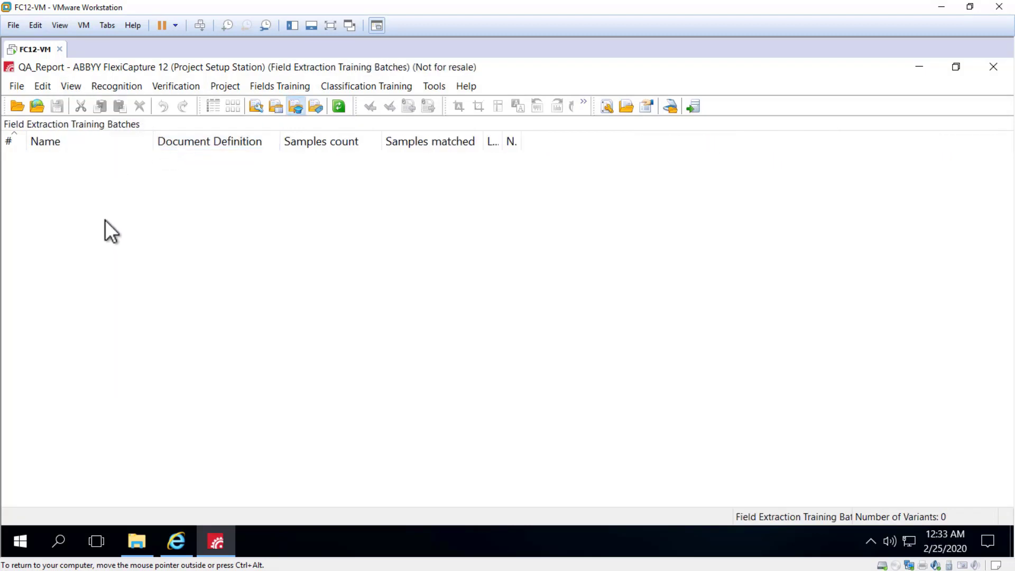
pyautogui.rightClick(110, 203)
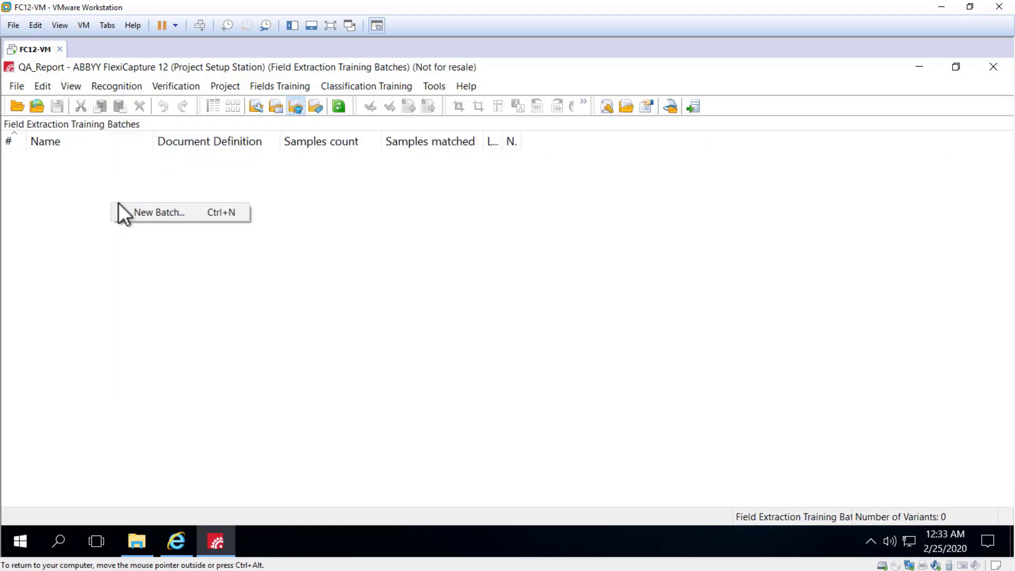
pyautogui.click(145, 214)
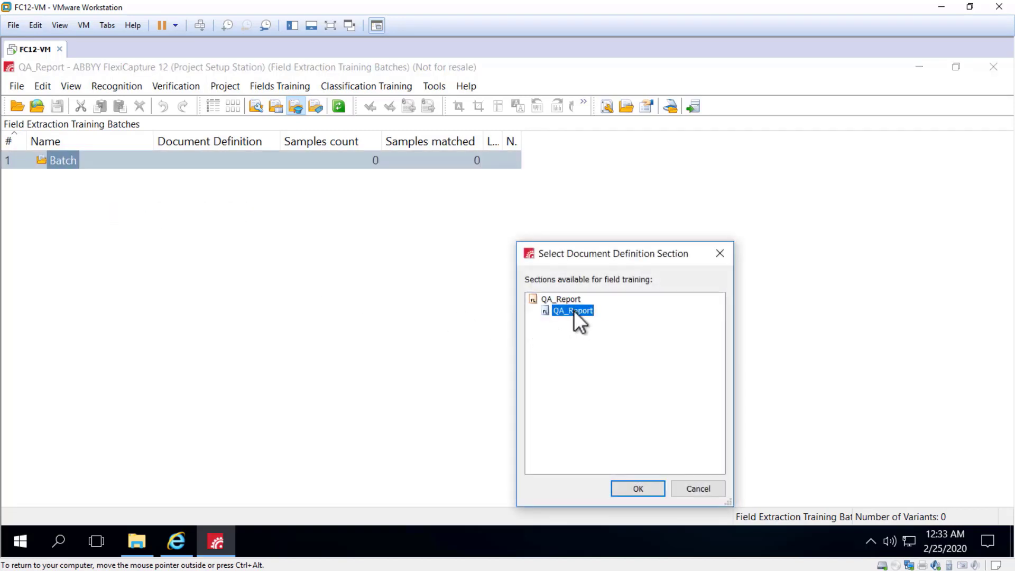
pyautogui.click(642, 490)
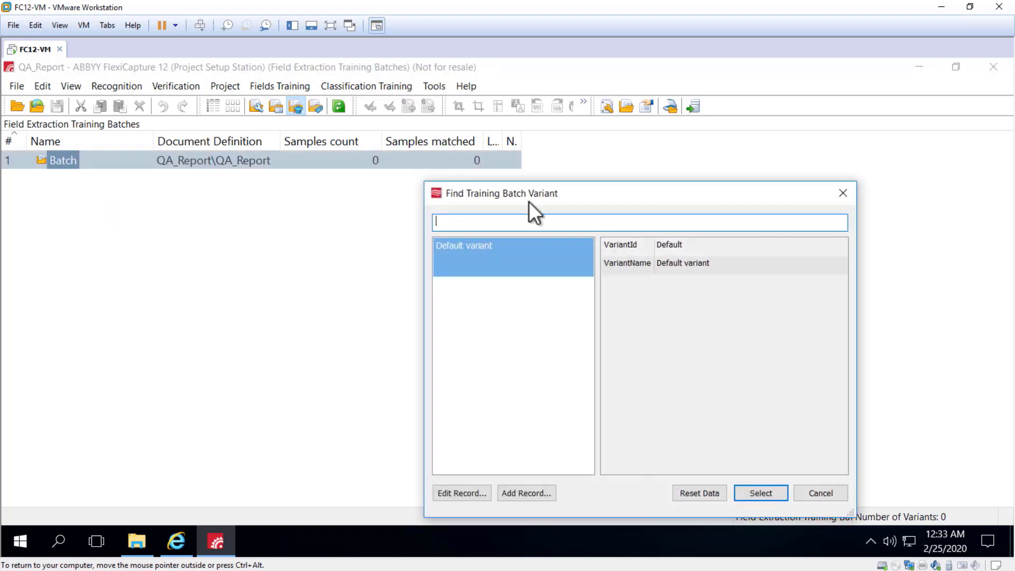
pyautogui.click(468, 257)
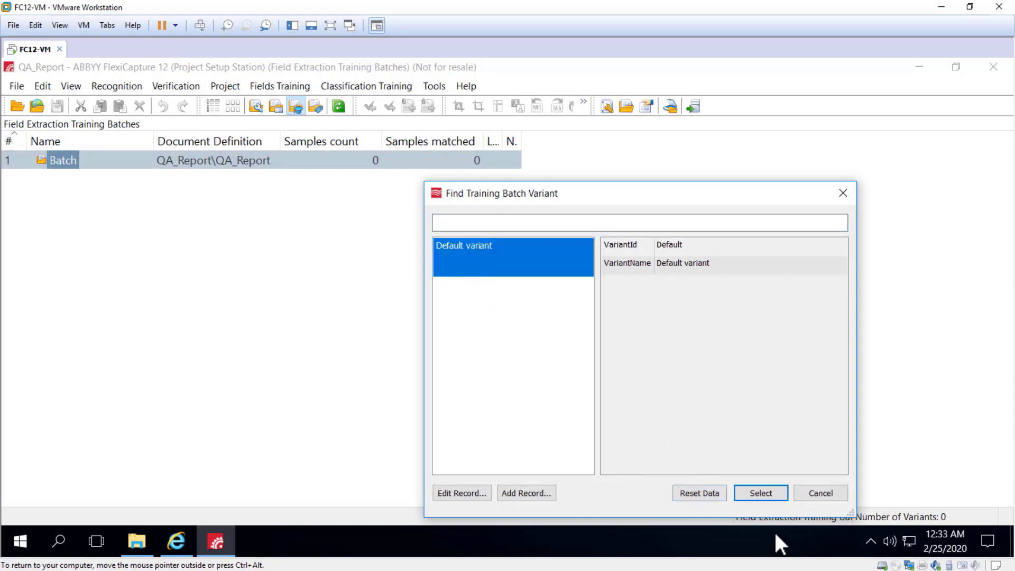
pyautogui.click(762, 491)
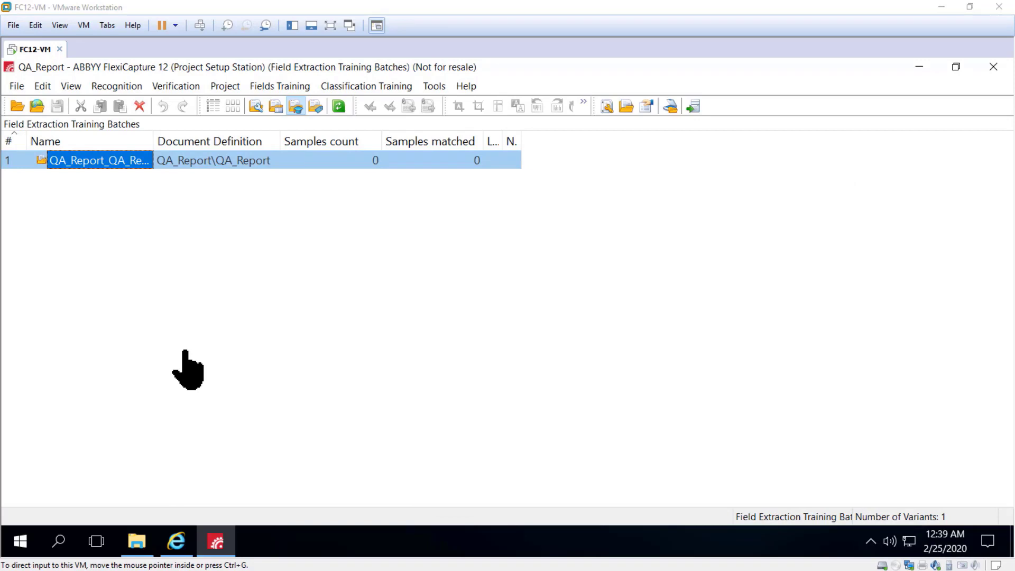
# Load the images left_1.tif through left_5.tif into the training batch.
pyautogui.rightClick(113, 164)
pyautogui.click(154, 349)
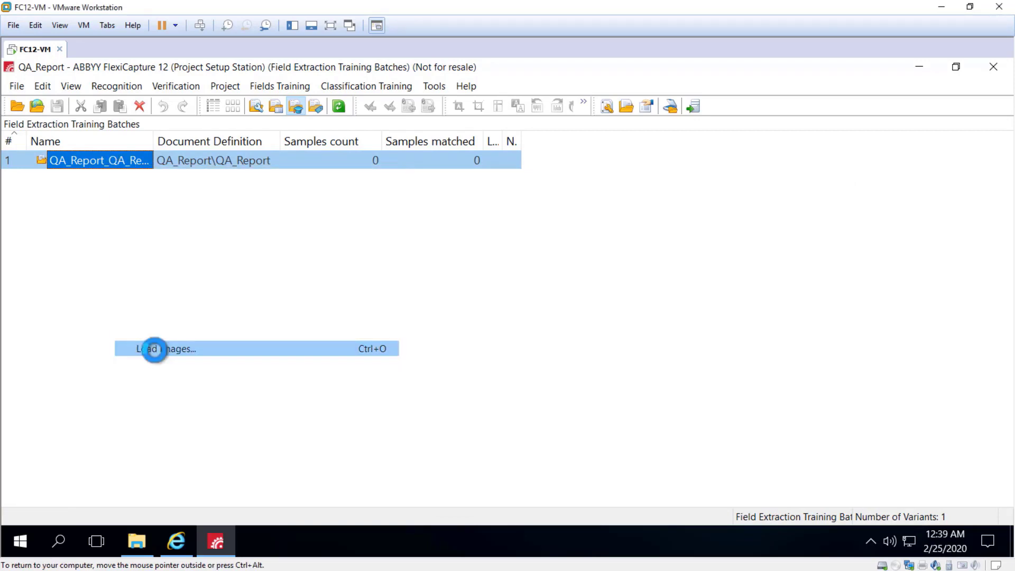
pyautogui.click(398, 209)
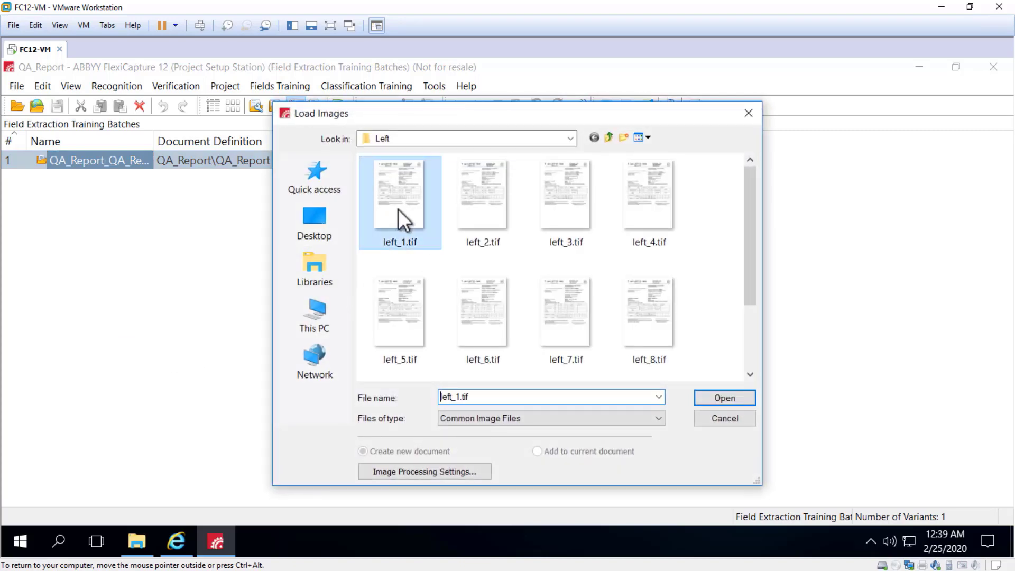
pyautogui.keyDown('shift'); pyautogui.click(386, 309); pyautogui.keyUp('shift')
pyautogui.click(724, 398)
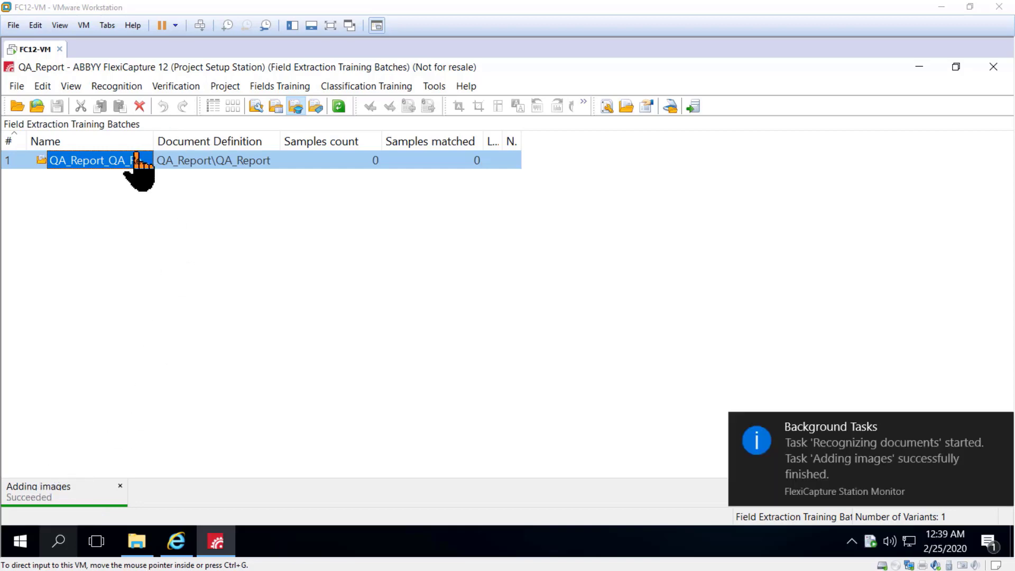
# Open the training batch and mark the OrderNumber and OrderDate regions on the first document.
pyautogui.doubleClick(77, 159)
pyautogui.doubleClick(154, 162)
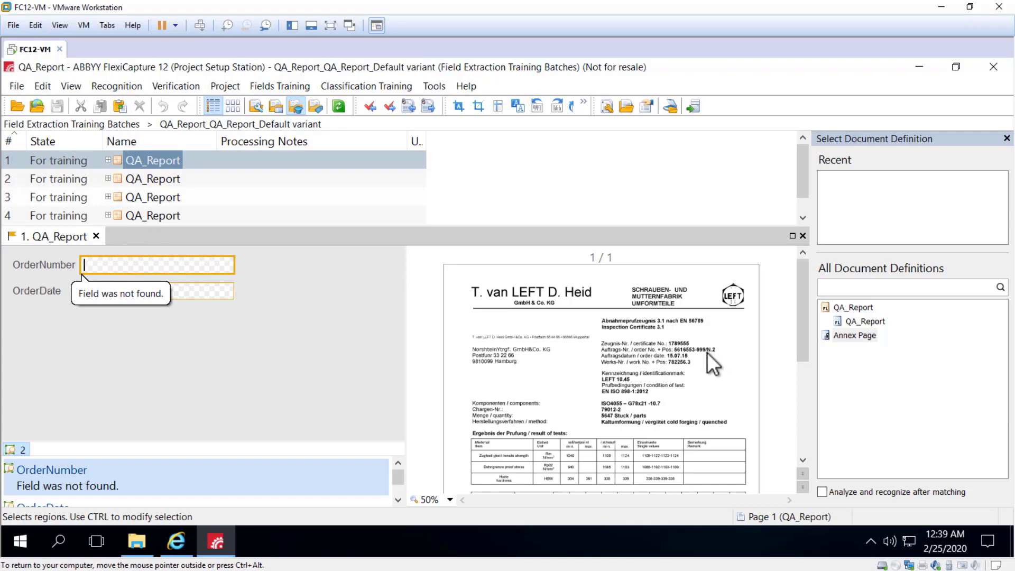
pyautogui.moveTo(673, 346); pyautogui.dragTo(716, 353)
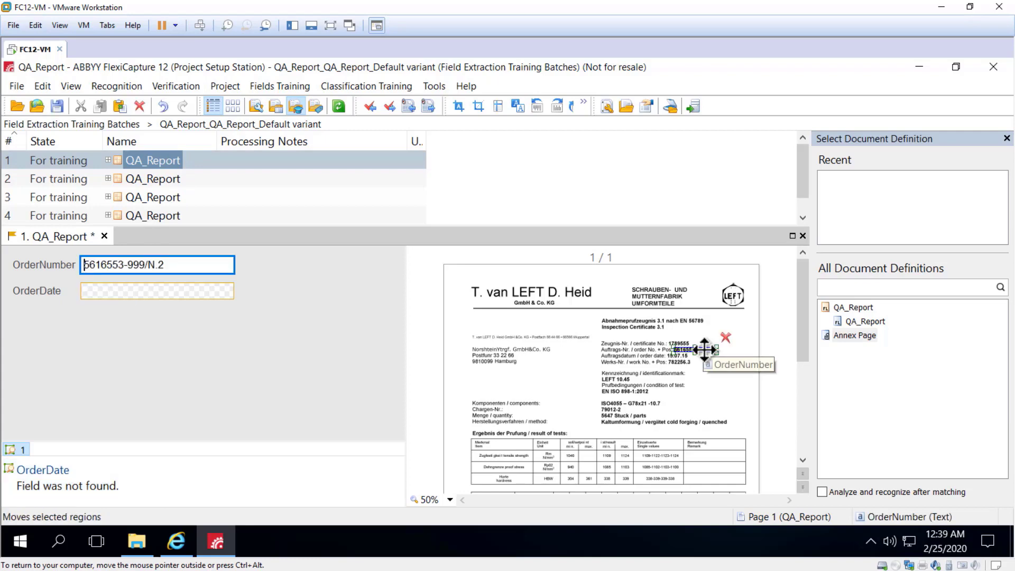
pyautogui.click(106, 290)
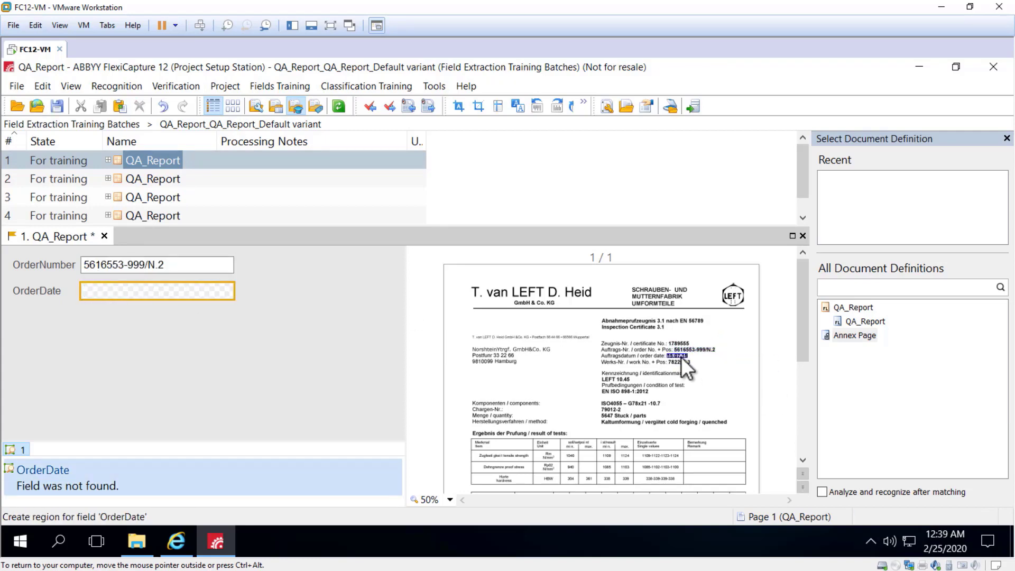
pyautogui.moveTo(681, 356); pyautogui.dragTo(664, 353)
pyautogui.click(174, 267)
pyautogui.press('Return')
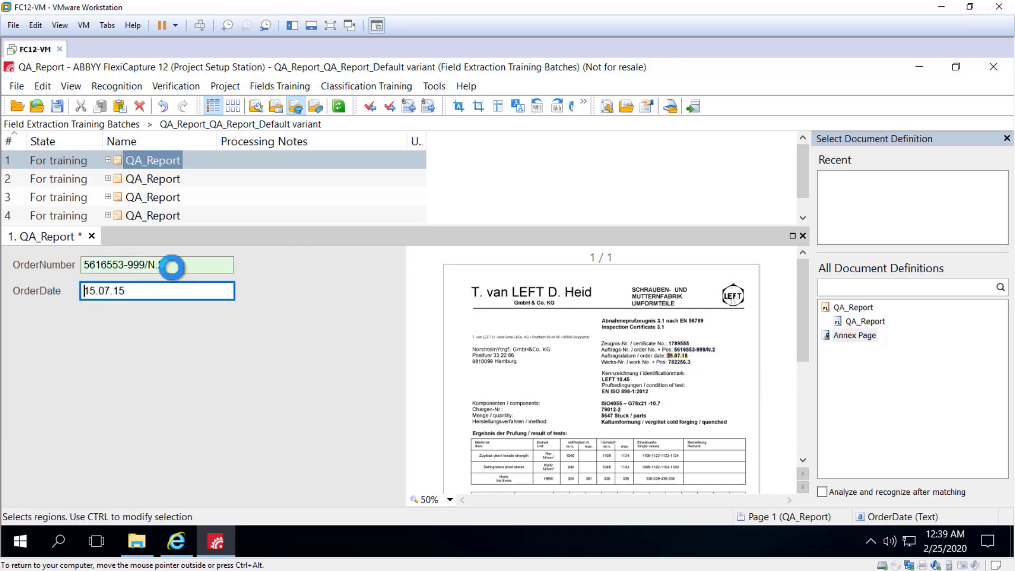
pyautogui.press('Return')
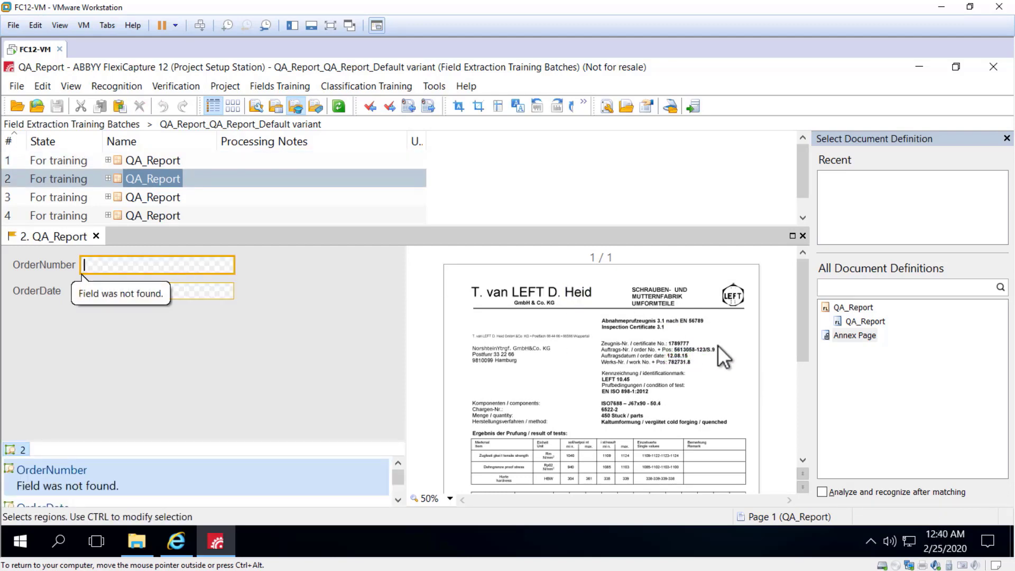
# Mark the OrderNumber and OrderDate regions on the second training document.
pyautogui.click(699, 349)
pyautogui.press('Return')
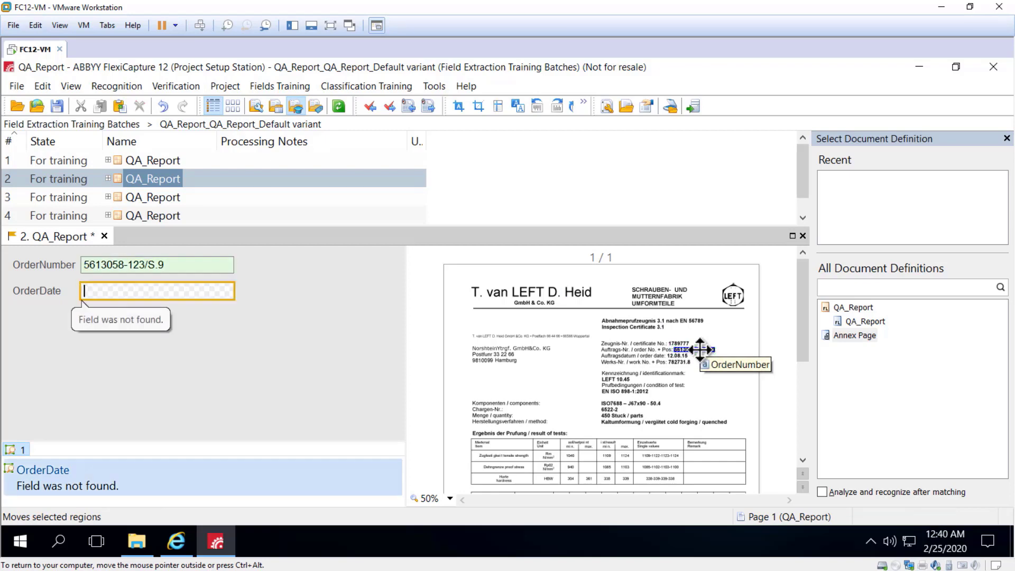
pyautogui.click(682, 357)
pyautogui.press('Return')
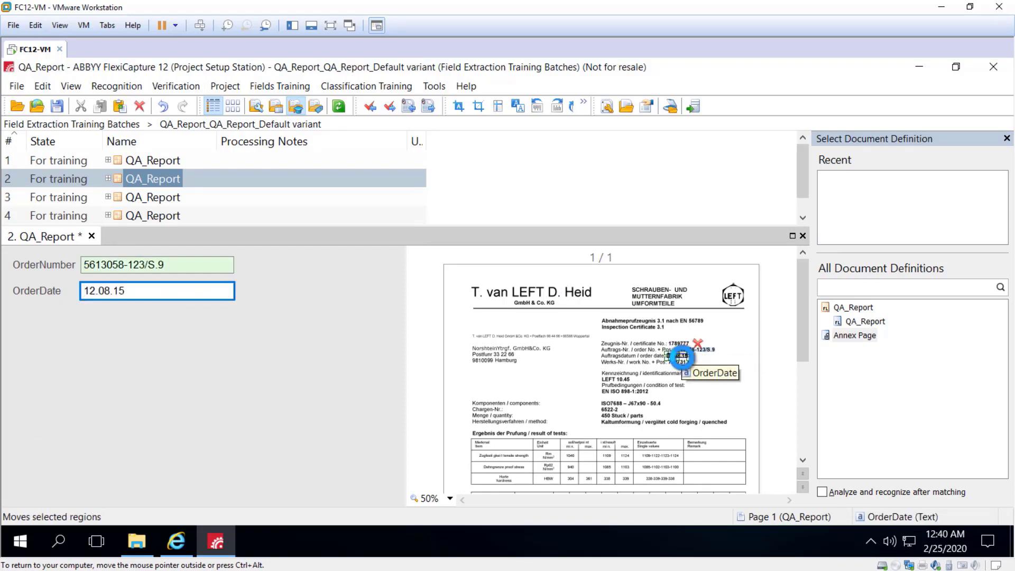
pyautogui.press('Return')
# Mark the OrderNumber and OrderDate regions on the third training document.
pyautogui.click(684, 349)
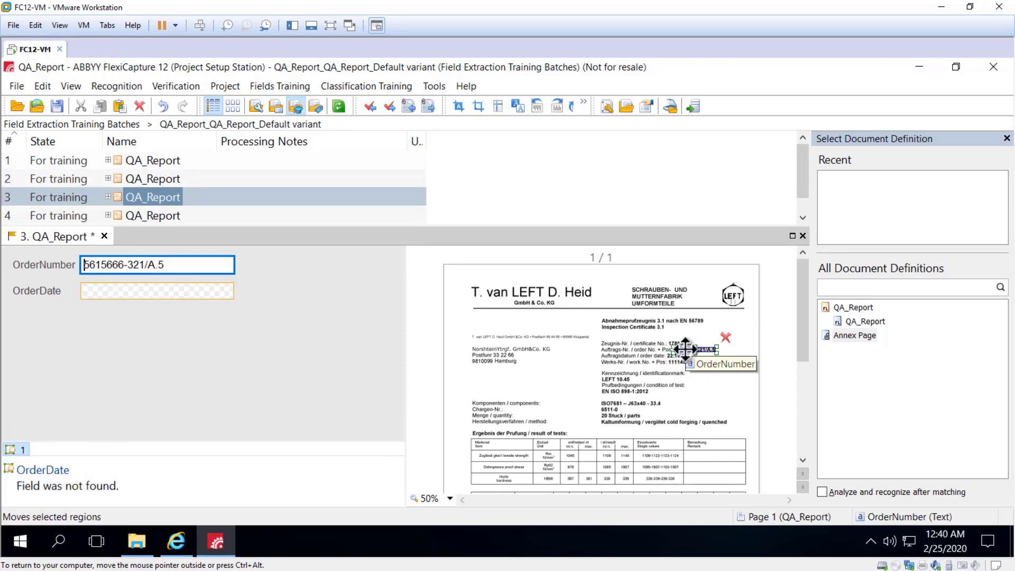
pyautogui.press('Return')
pyautogui.click(686, 355)
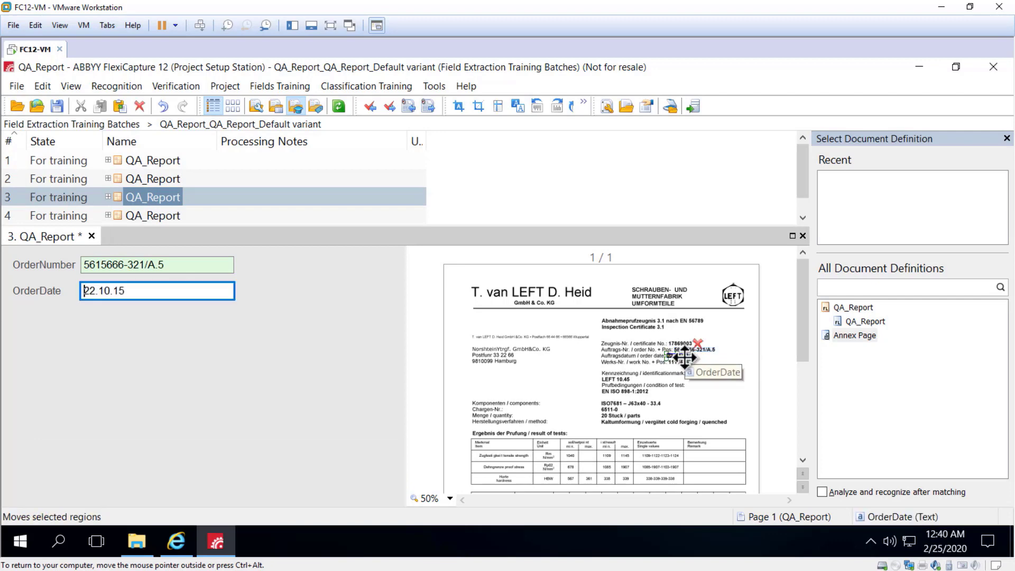
pyautogui.press('Return')
pyautogui.press('Return')
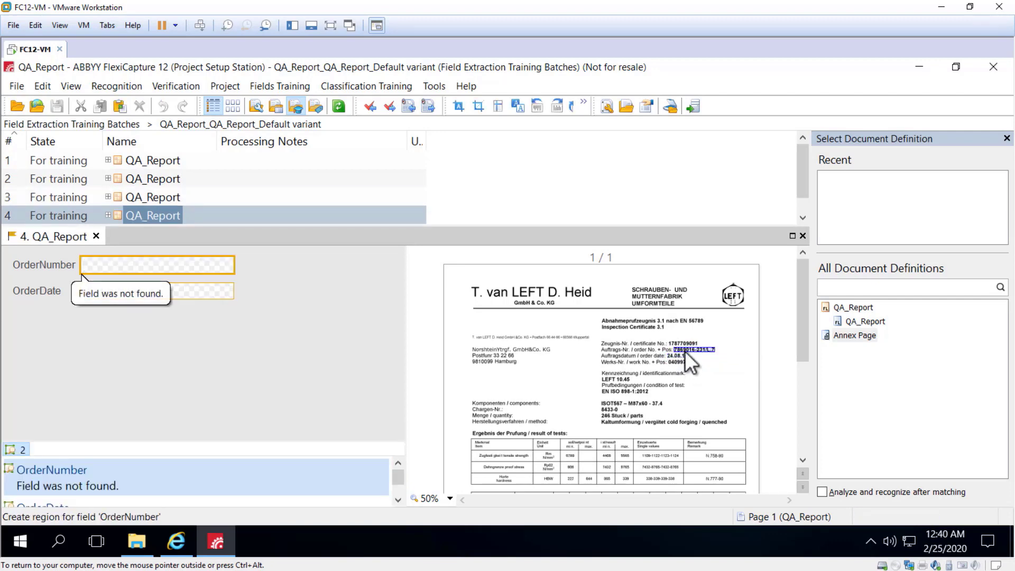
# Mark the OrderNumber and OrderDate regions on the fourth and fifth documents, then jump back to the first.
pyautogui.click(684, 351)
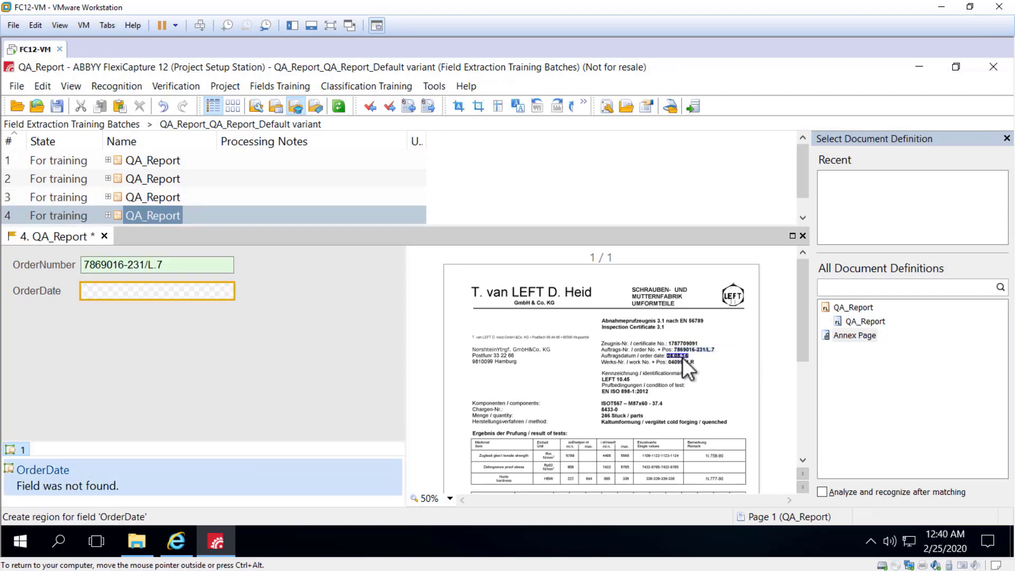
pyautogui.click(681, 356)
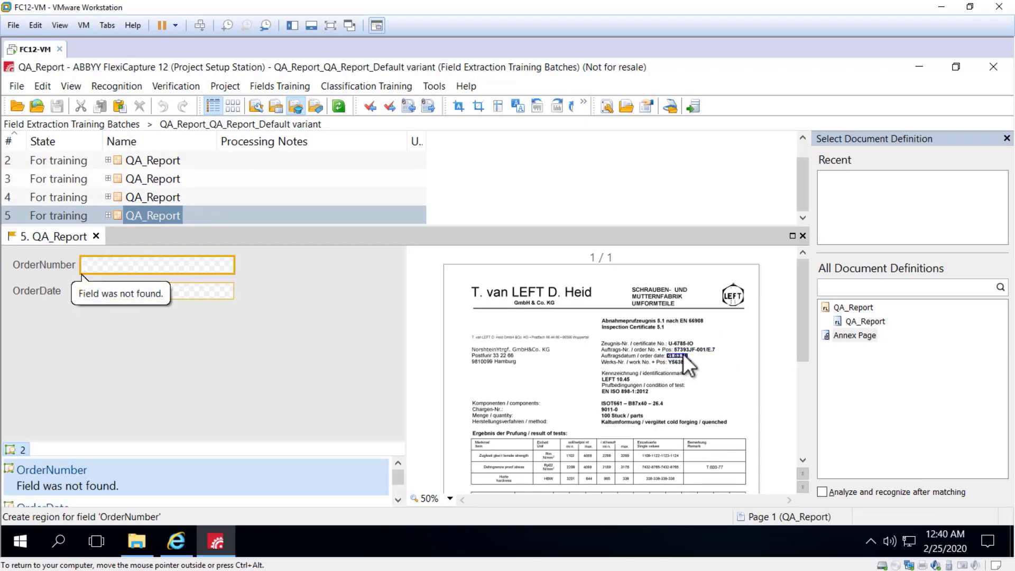
pyautogui.click(684, 349)
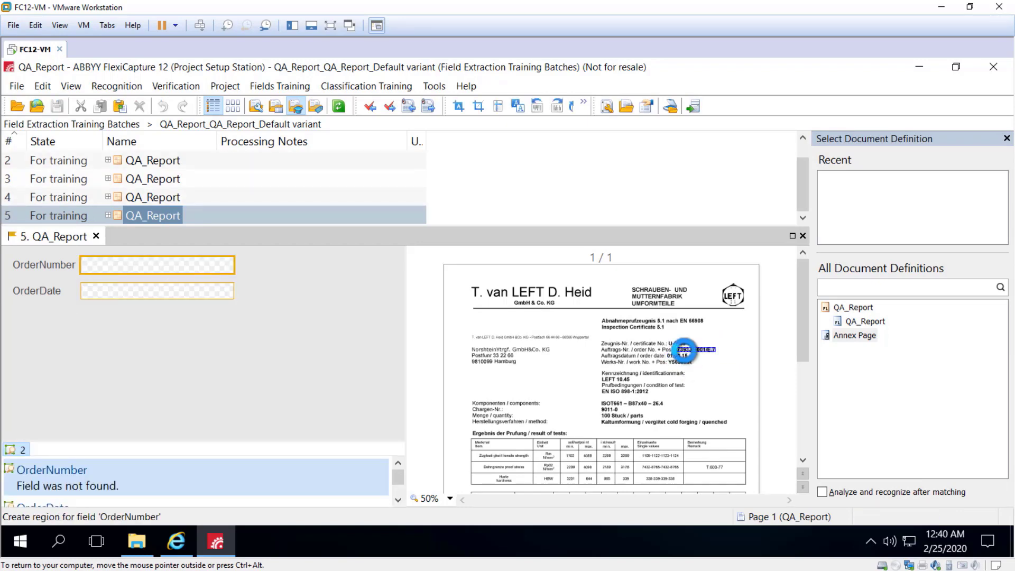
pyautogui.click(684, 356)
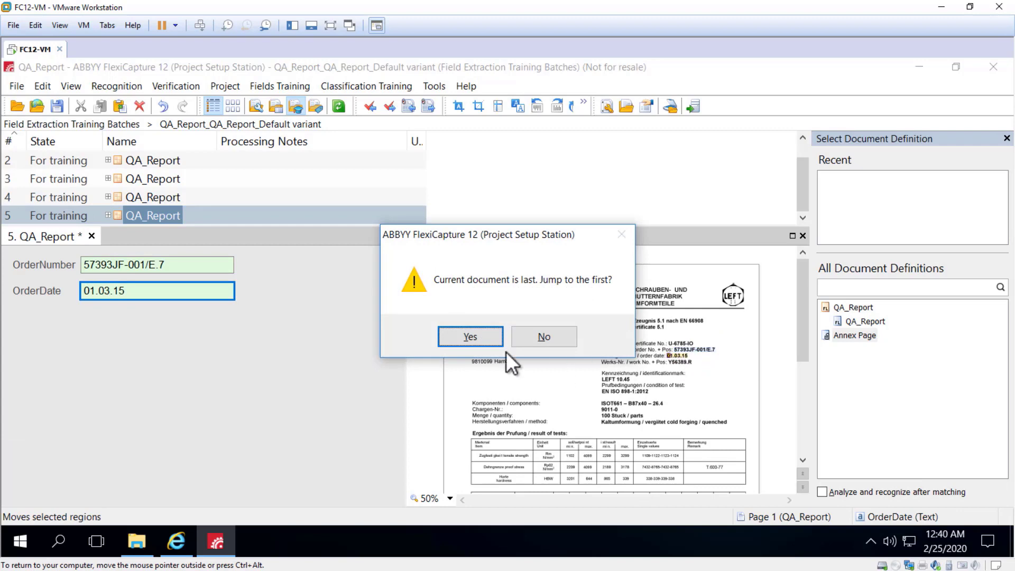
pyautogui.click(484, 343)
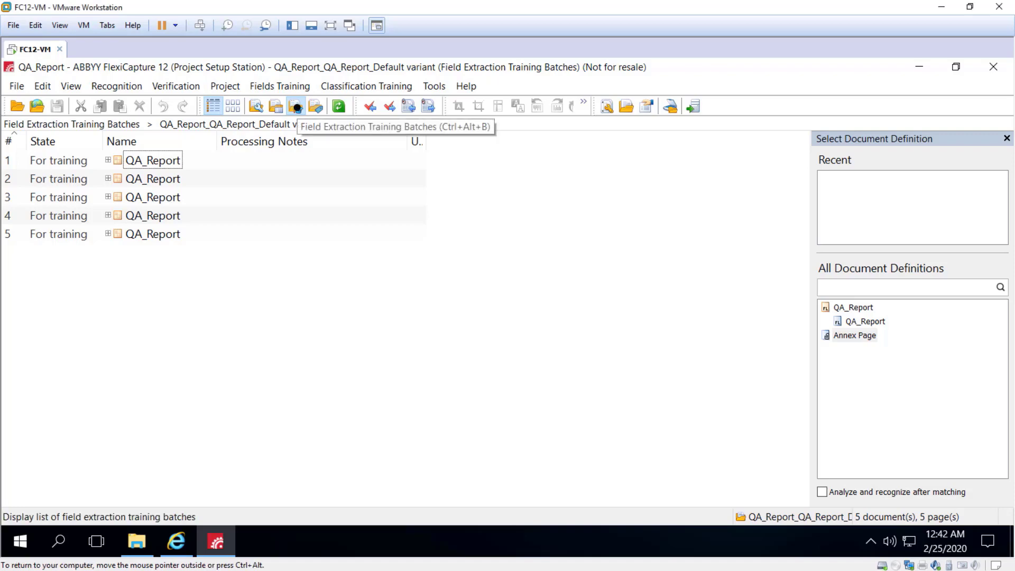
# Return to the training batches list and train the QA_Report training batch.
pyautogui.click(297, 108)
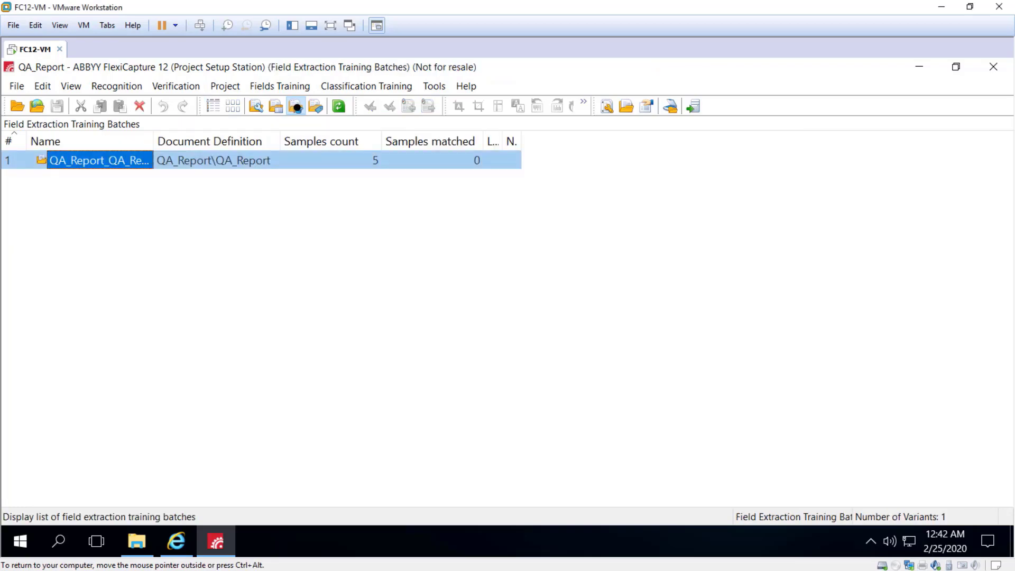
pyautogui.rightClick(113, 158)
pyautogui.click(152, 189)
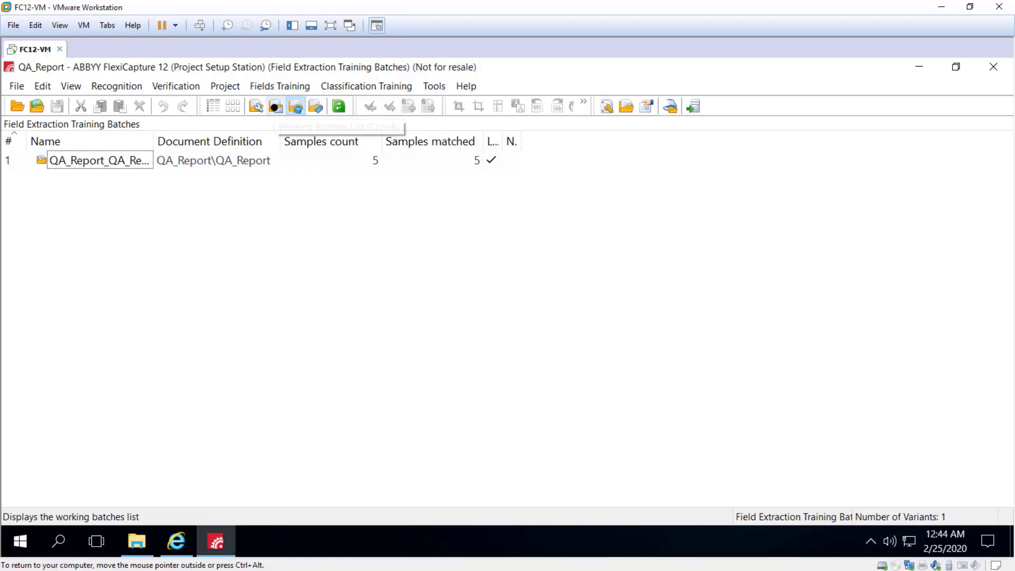
# Switch to the working batches list and create a new working batch.
pyautogui.click(276, 106)
pyautogui.rightClick(75, 175)
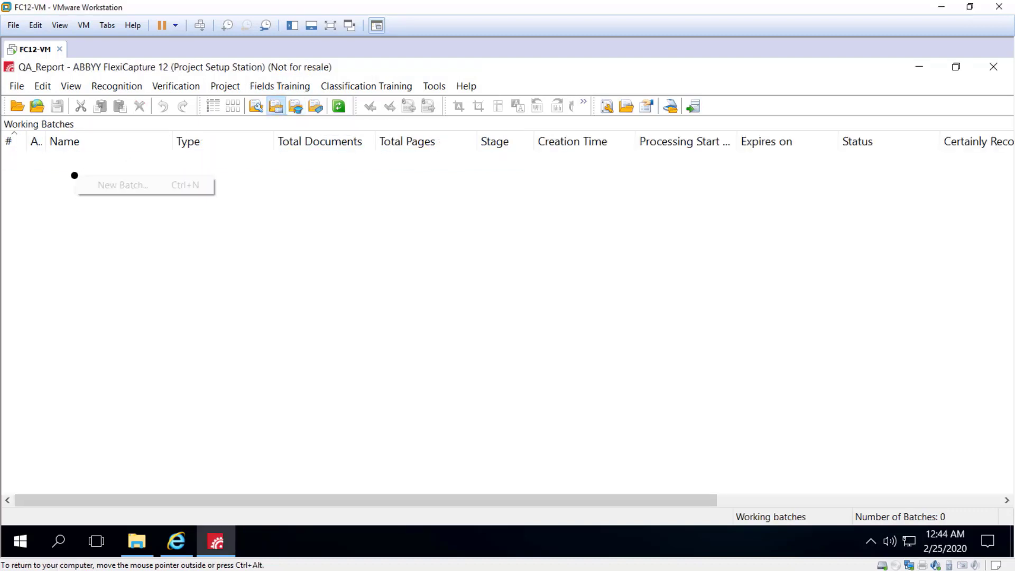
pyautogui.click(107, 185)
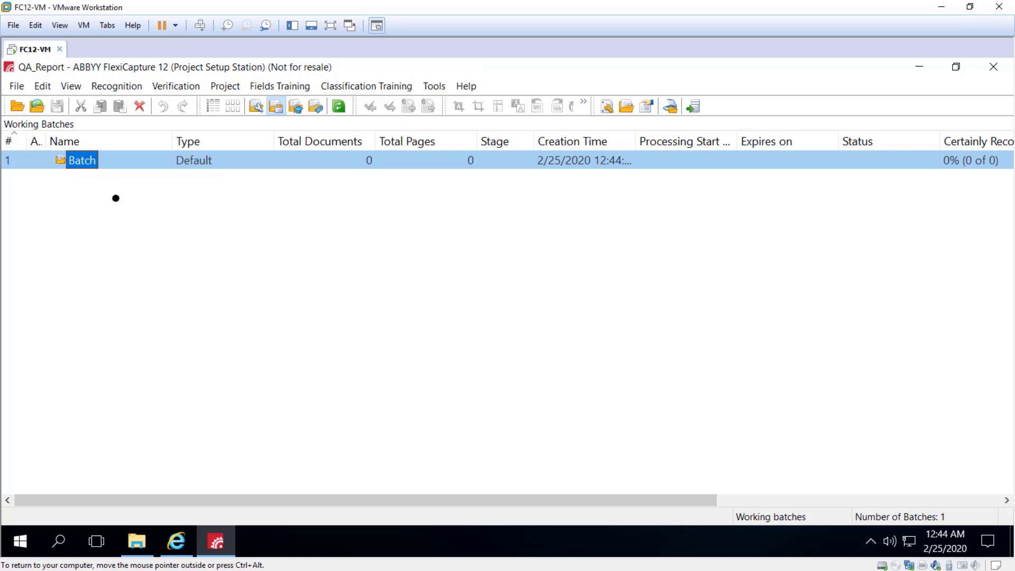
# Load all ten images from the Left folder into the working batch and open it to review the extracted fields.
pyautogui.rightClick(88, 159)
pyautogui.click(135, 188)
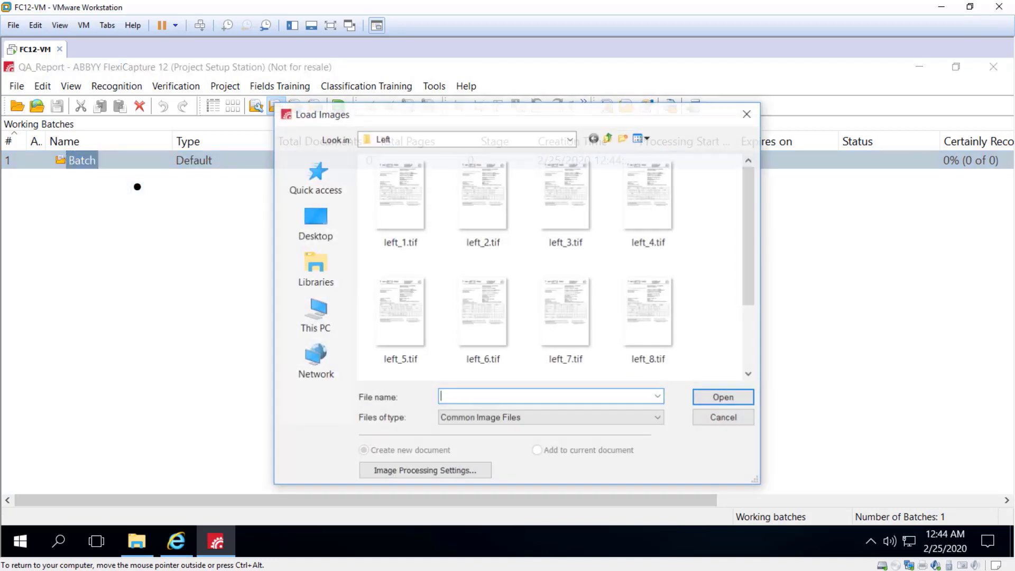
pyautogui.click(700, 240)
pyautogui.hotkey('ctrl', 'a')
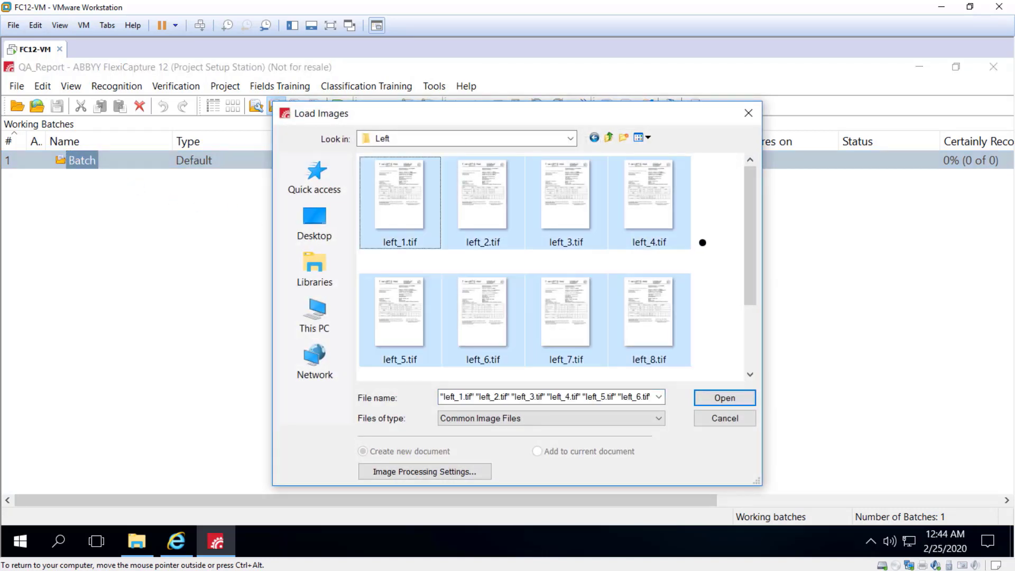
pyautogui.moveTo(753, 234); pyautogui.dragTo(743, 310)
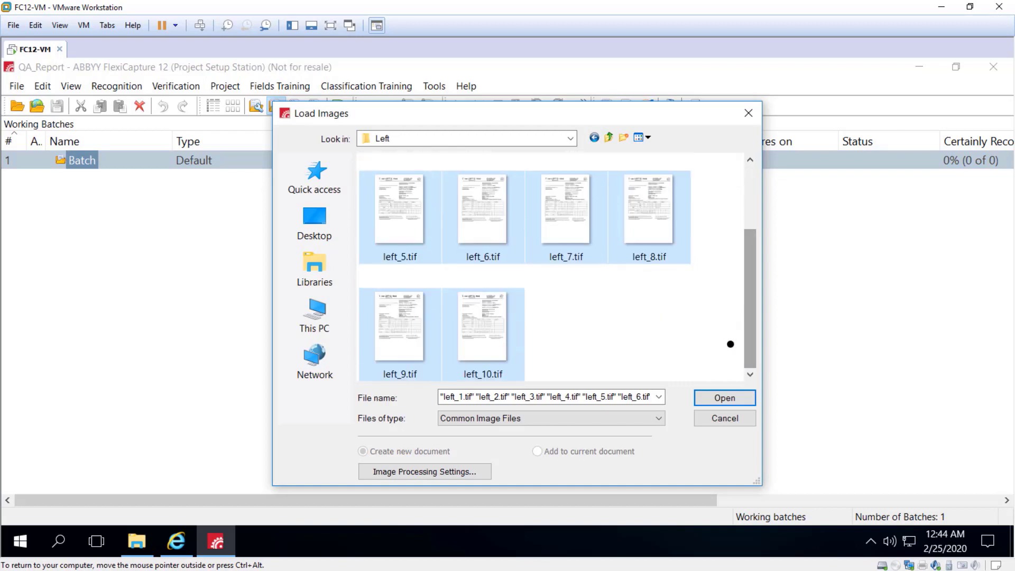
pyautogui.click(725, 397)
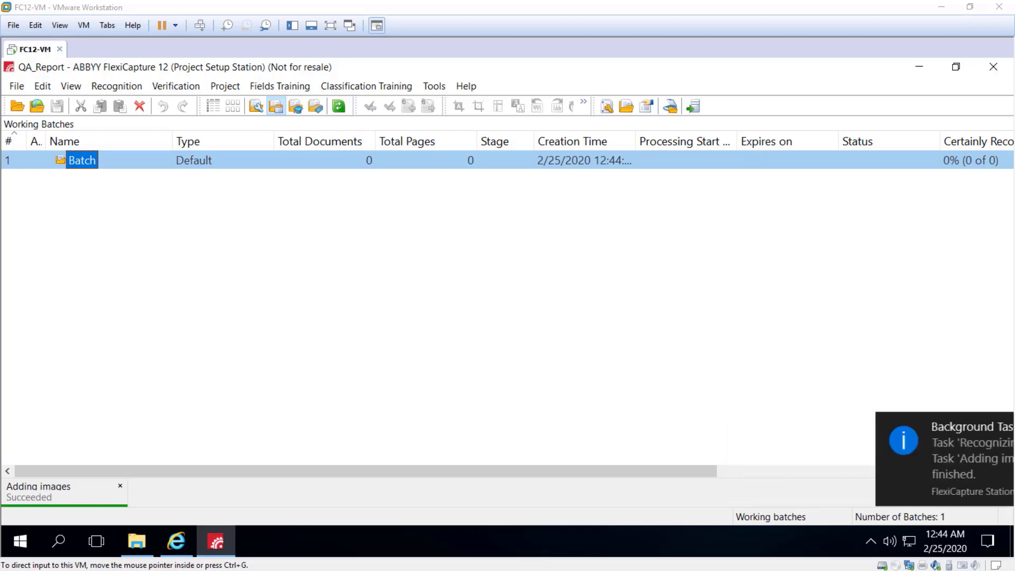
pyautogui.doubleClick(57, 155)
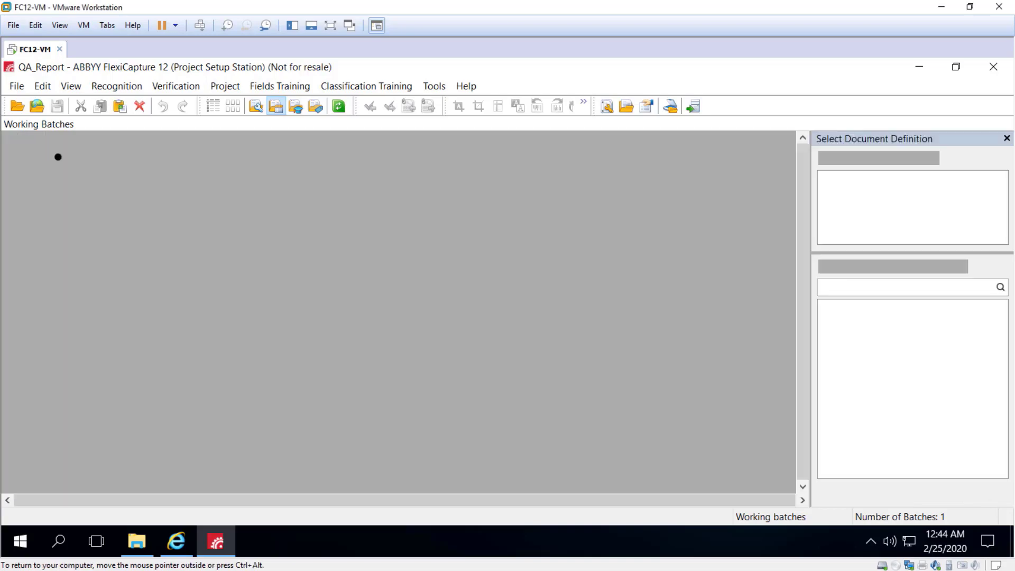
pyautogui.doubleClick(114, 158)
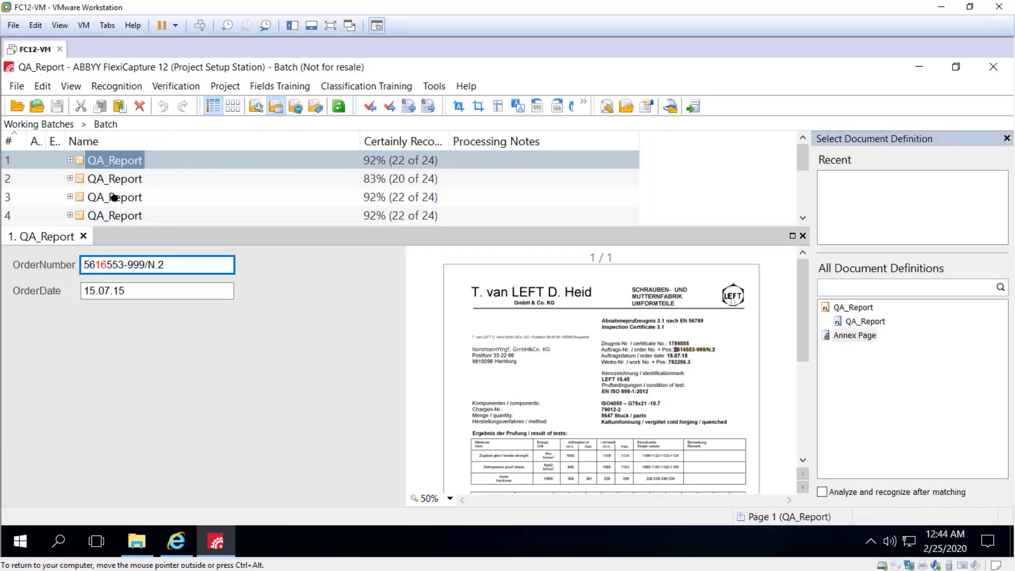
# Confirm the recognized OrderNumber and OrderDate values on the first five documents of the working batch.
pyautogui.press('Tab')
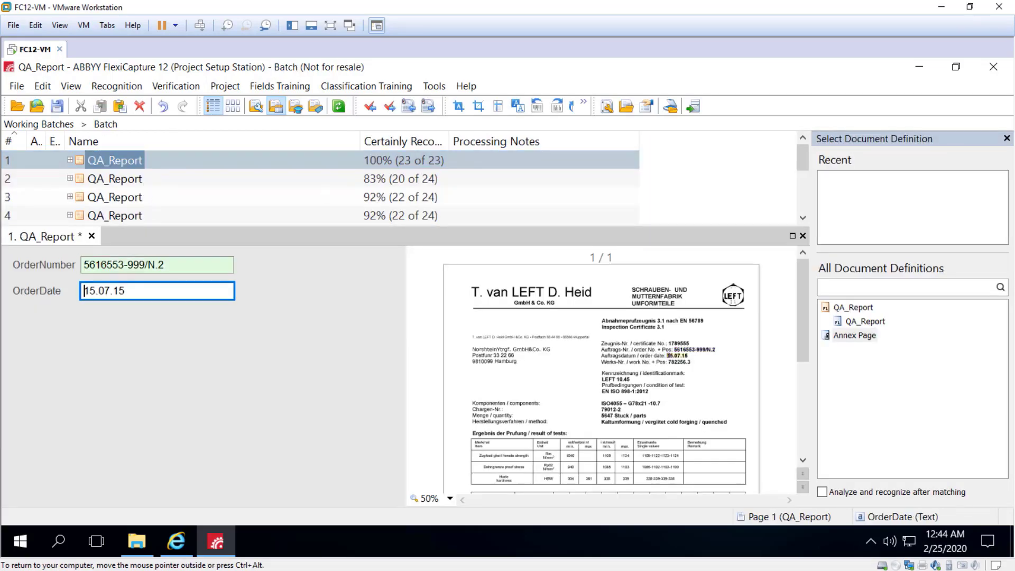
pyautogui.press('Return')
pyautogui.press('Tab')
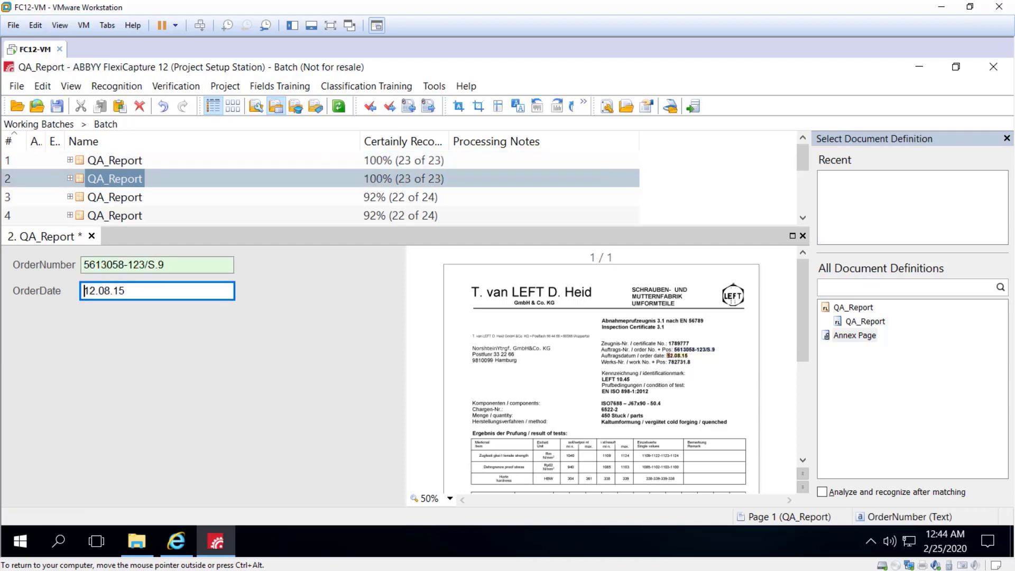
pyautogui.press('Return')
pyautogui.press('Tab')
pyautogui.press('Return')
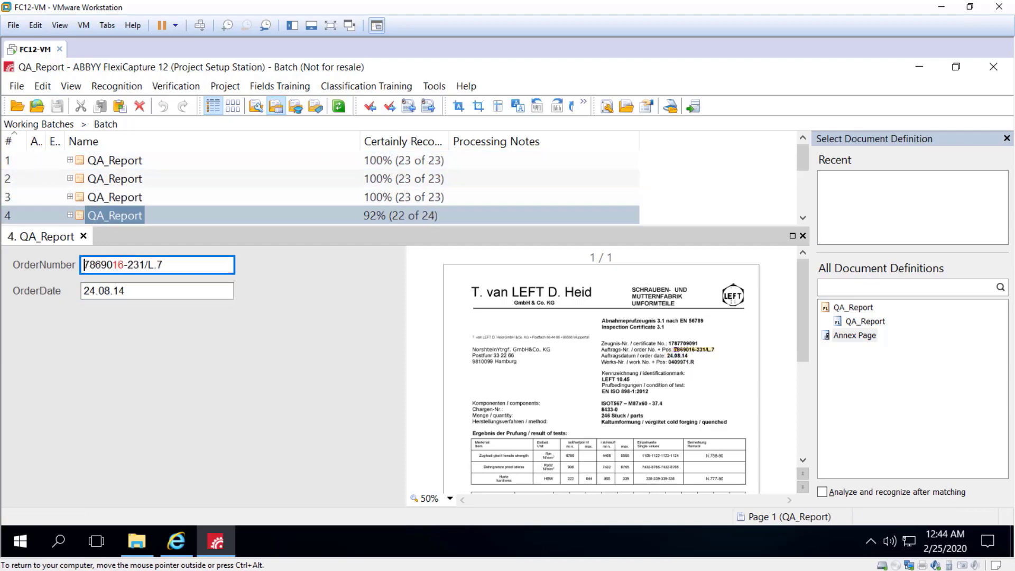
pyautogui.press('Tab')
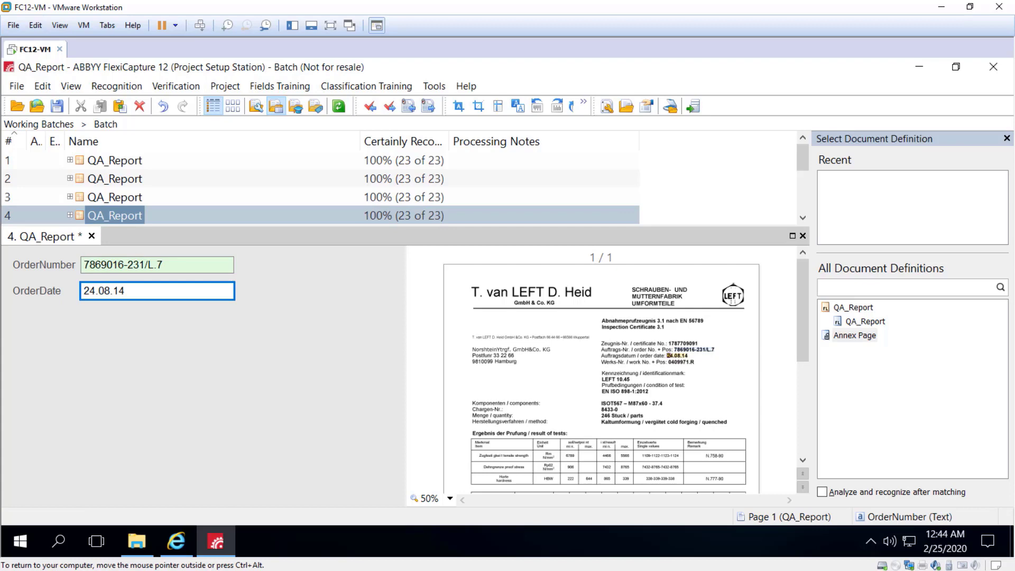
pyautogui.press('Return')
pyautogui.press('Tab')
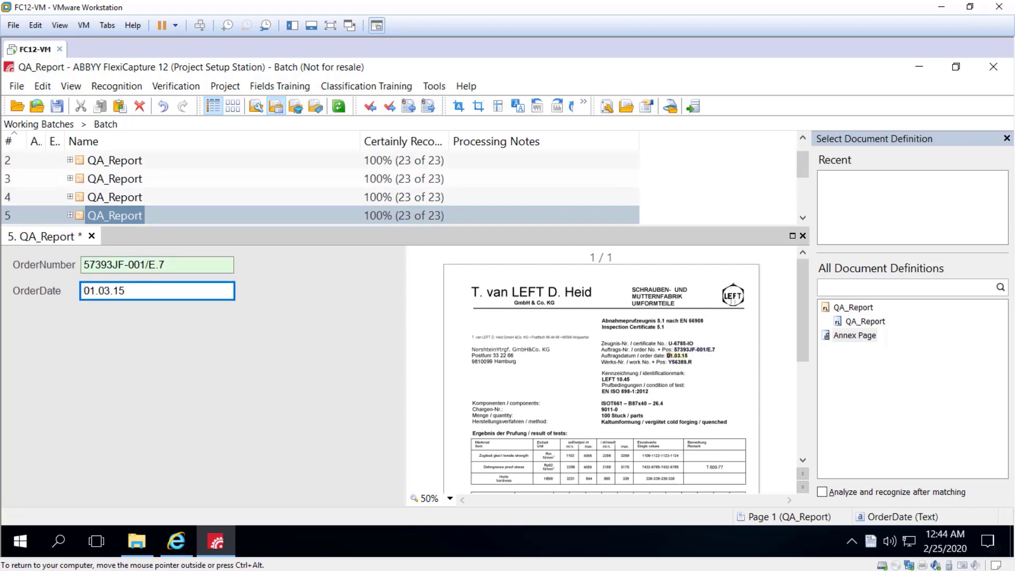
pyautogui.press('Return')
# Confirm both fields on documents six through ten, then jump back to the first document.
pyautogui.press('Tab')
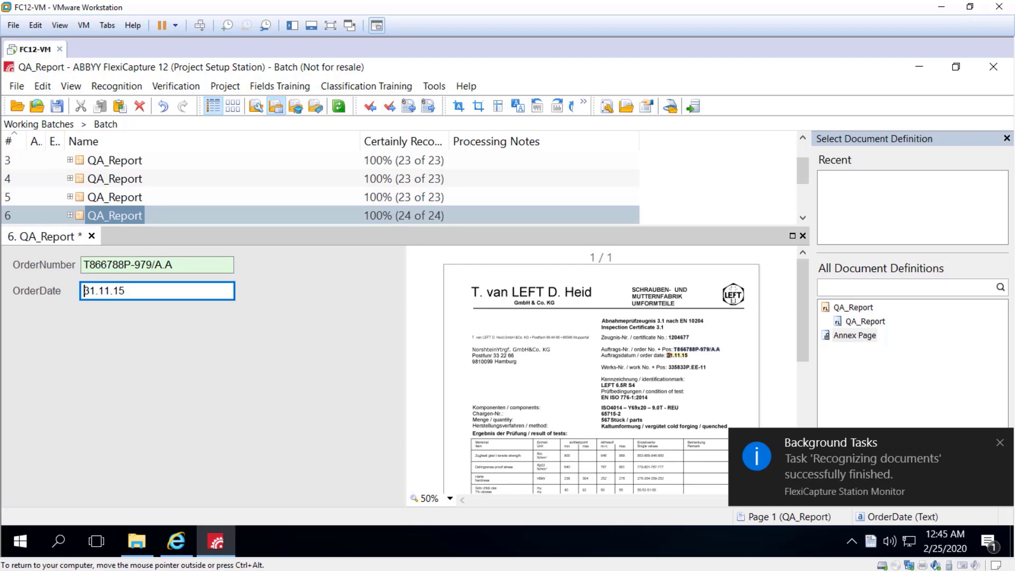
pyautogui.press('Return')
pyautogui.press('Tab')
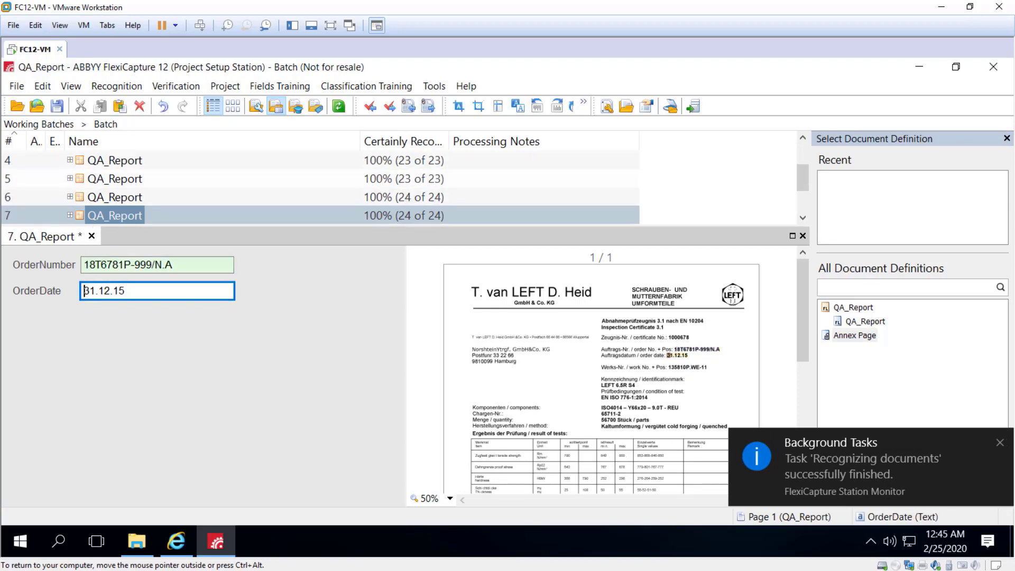
pyautogui.press('Return')
pyautogui.press('Tab')
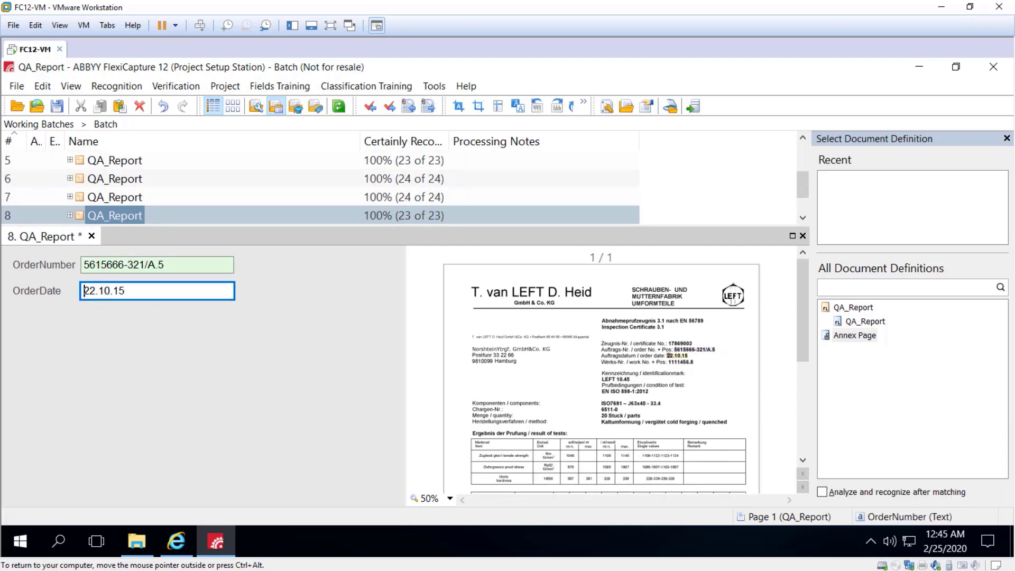
pyautogui.press('Return')
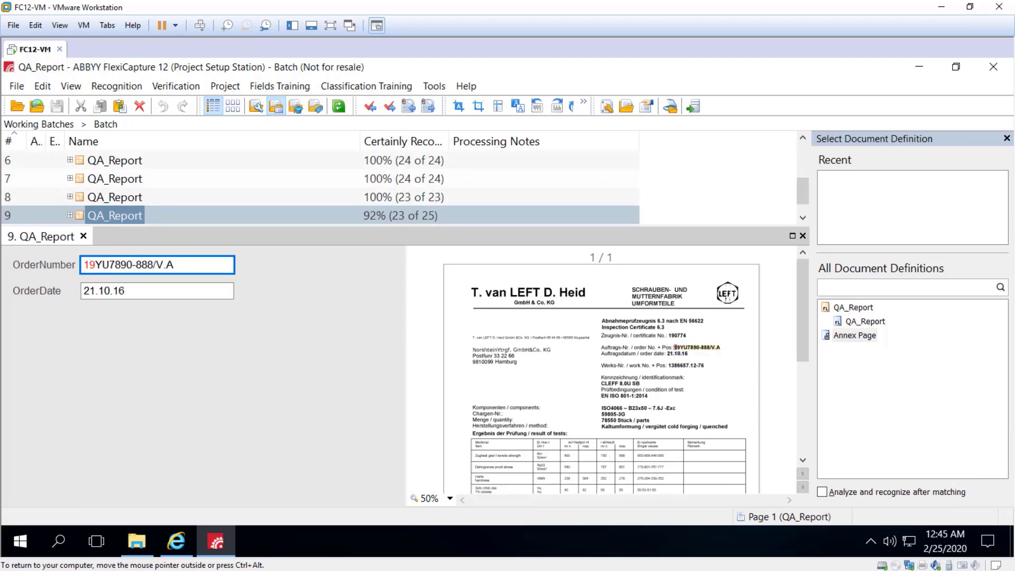
pyautogui.press('Tab')
pyautogui.press('Return')
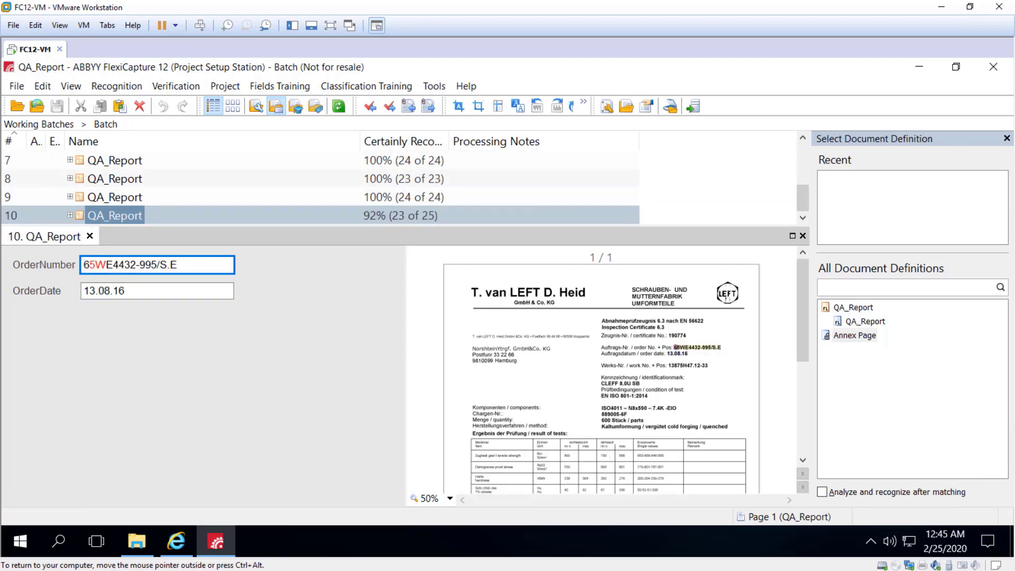
pyautogui.press('Tab')
pyautogui.press('Return')
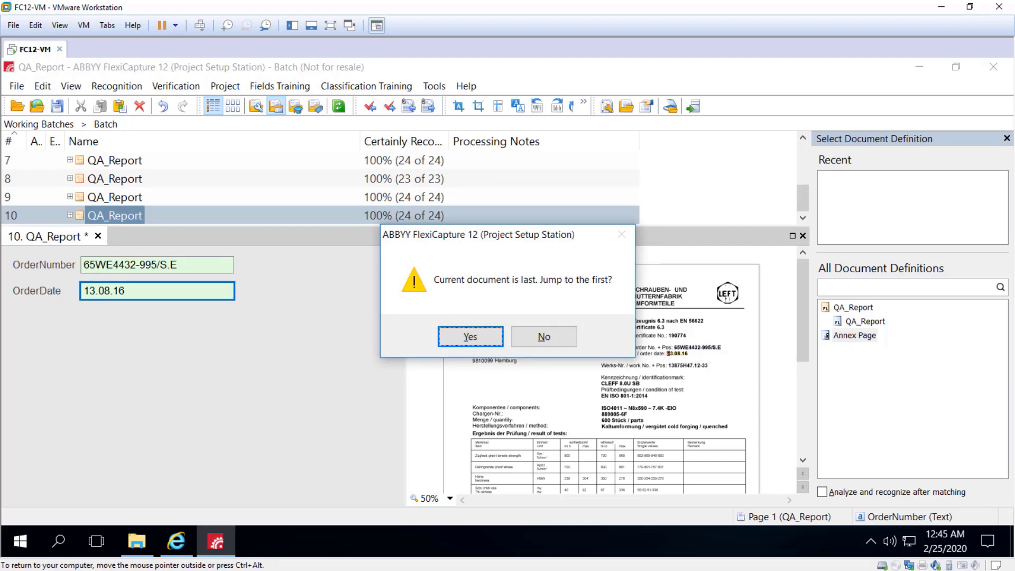
pyautogui.press('Return')
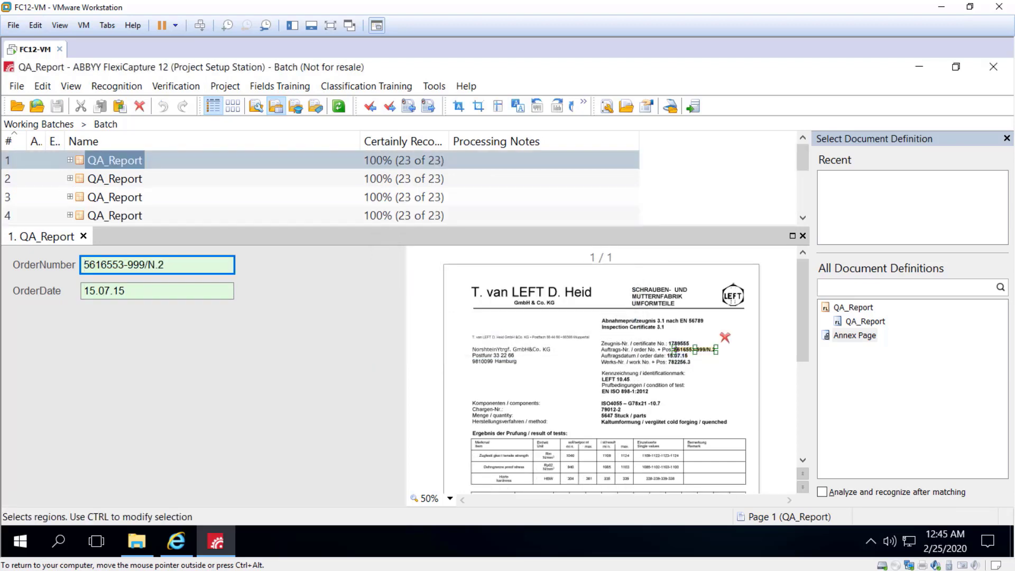